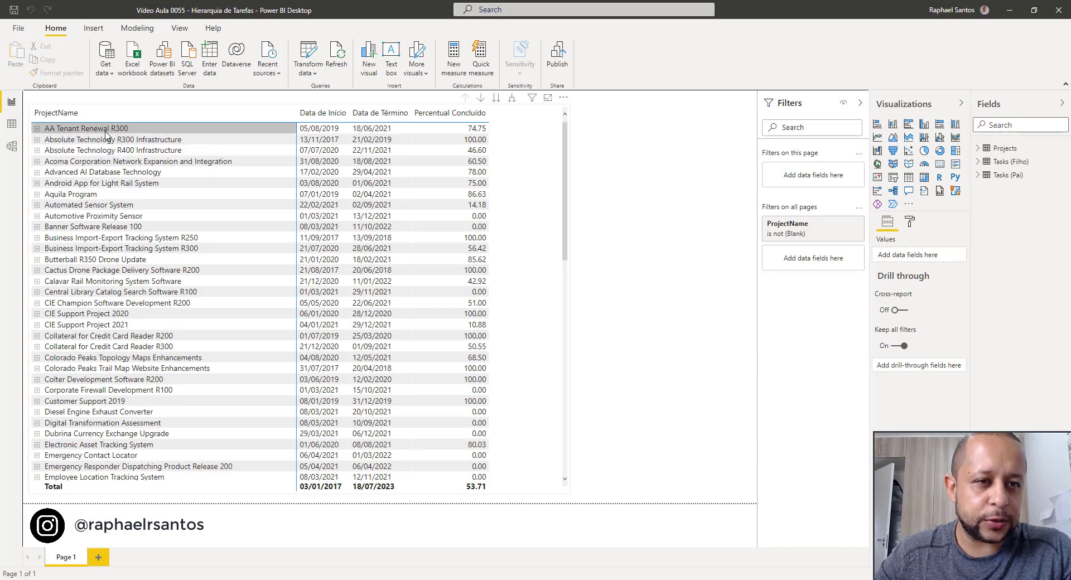
Expand AA Tenant Renewal R300 in the matrix to view its parent tasks, and collapse it again.
{"action": "left_click", "coordinate": [37, 128]}
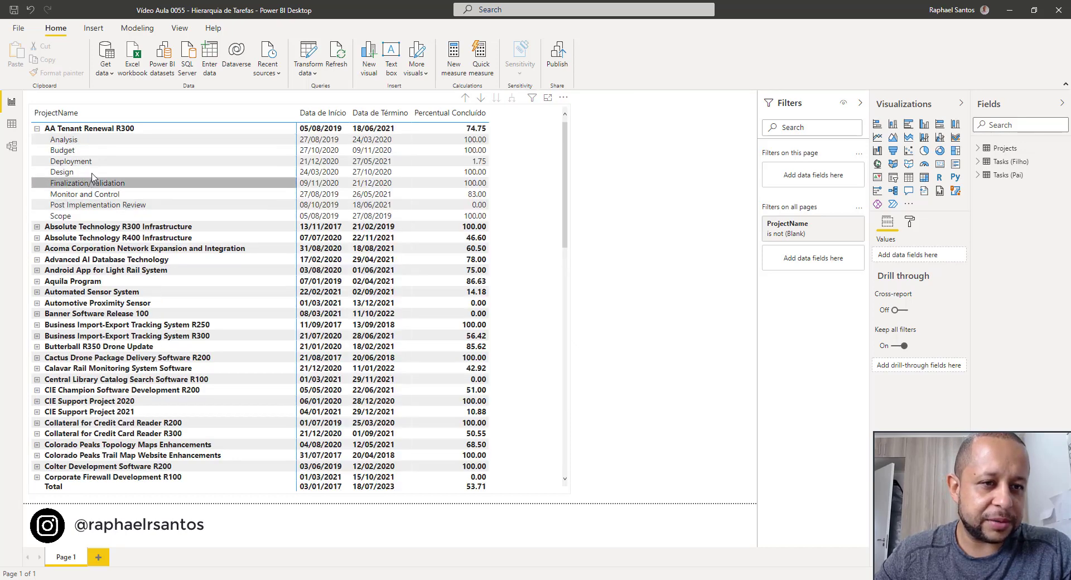
{"action": "left_click", "coordinate": [37, 129]}
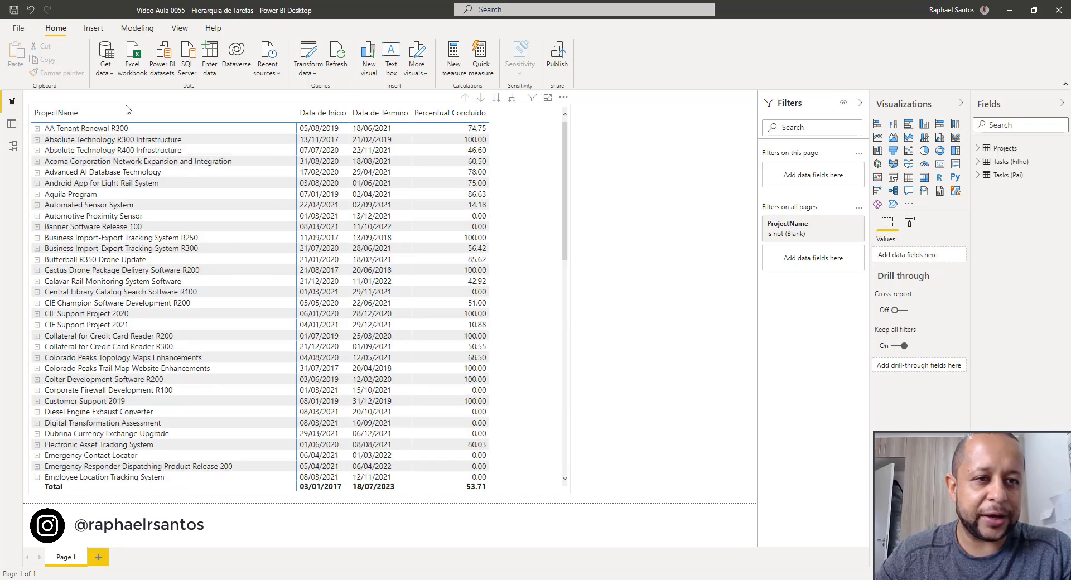
Add TaskName from Tasks (Filho) as the lowest row level of the matrix and expand AA Tenant Renewal R300 down to its Analysis subtasks.
{"action": "left_click", "coordinate": [125, 110]}
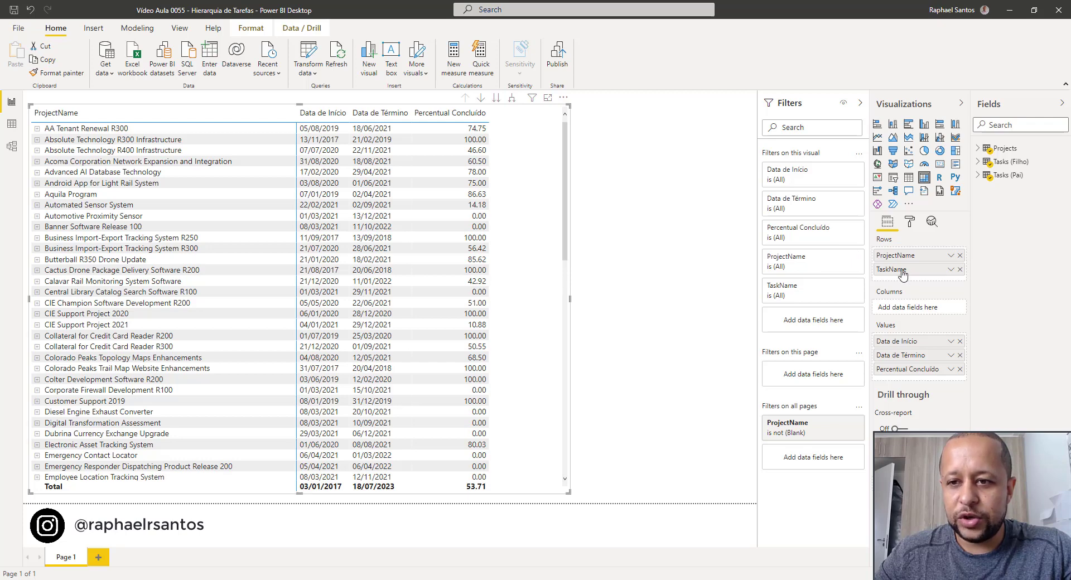
{"action": "left_click", "coordinate": [982, 163]}
{"action": "left_click_drag", "start_coordinate": [1028, 216], "coordinate": [950, 282]}
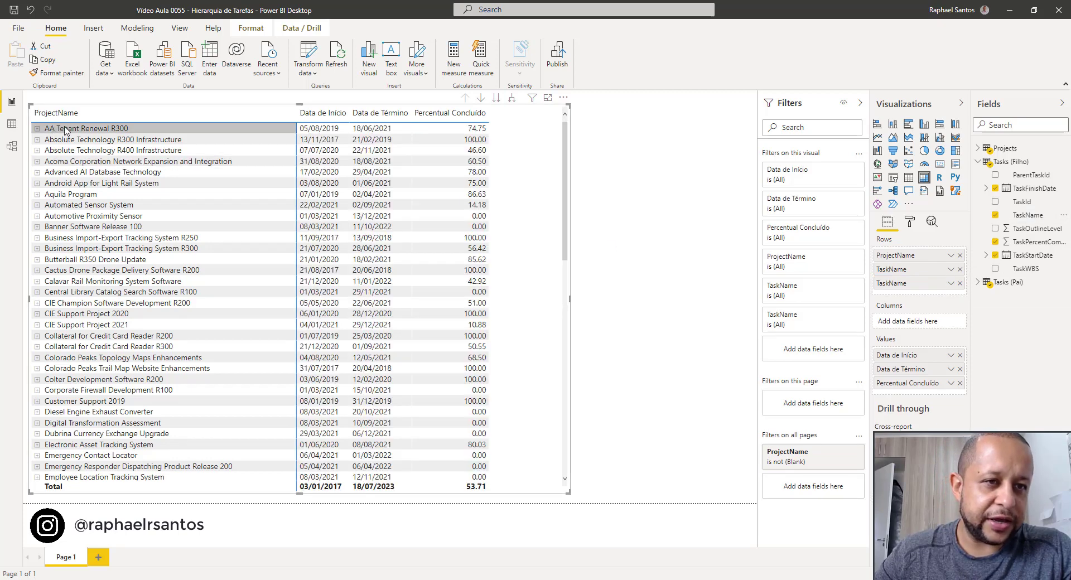
{"action": "left_click", "coordinate": [38, 129]}
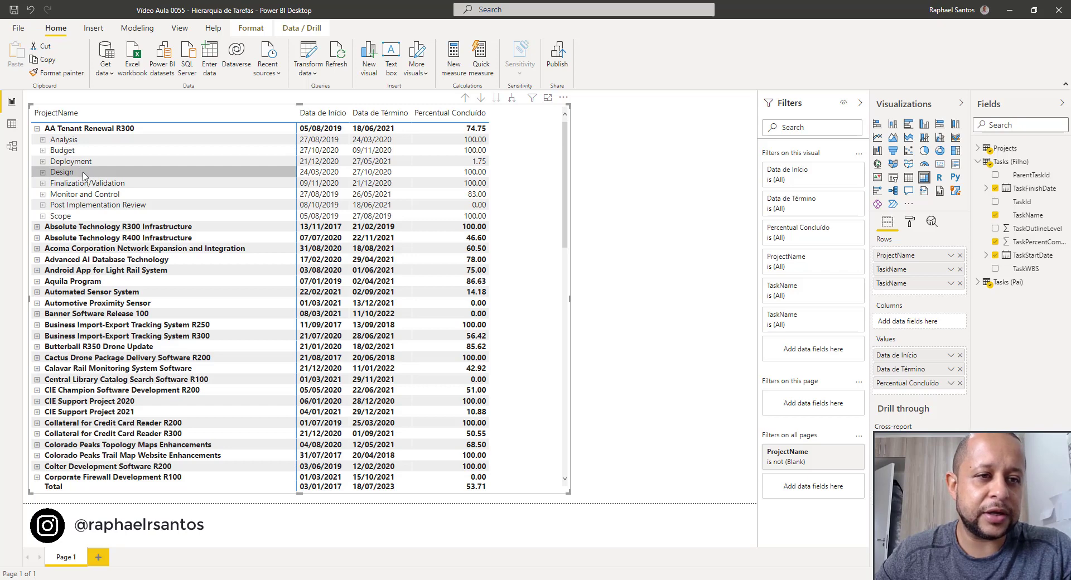
{"action": "left_click", "coordinate": [42, 140]}
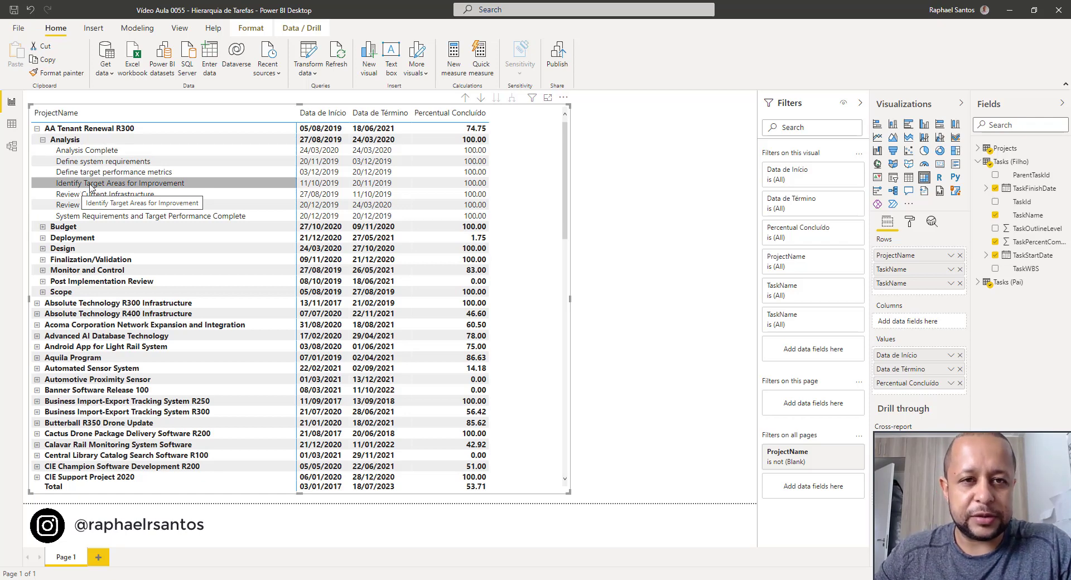
Open the Power Query Editor and examine the columns of the Tasks (Pai) query.
{"action": "left_click", "coordinate": [311, 78]}
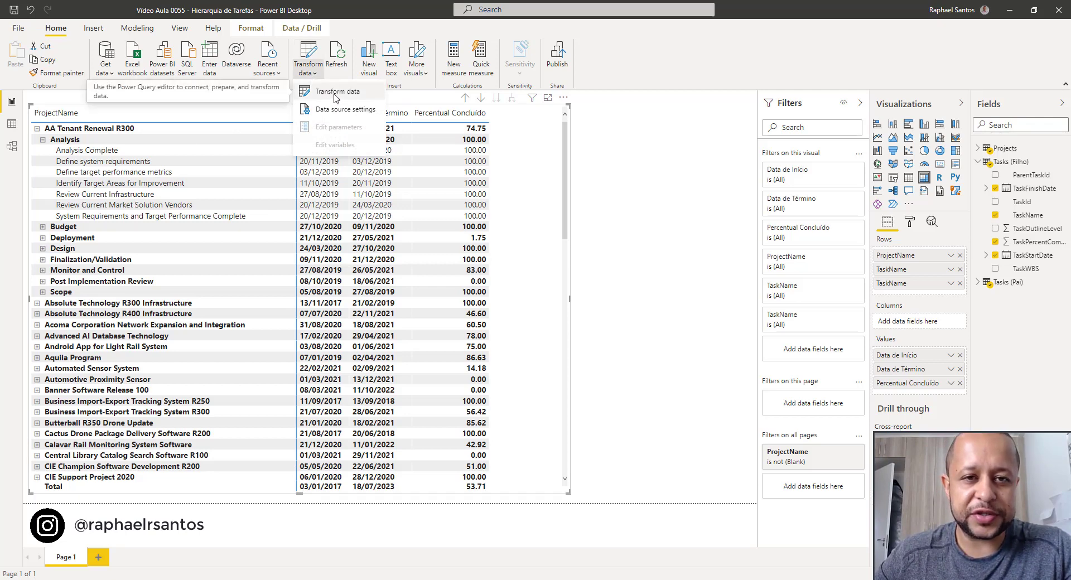
{"action": "left_click", "coordinate": [333, 93]}
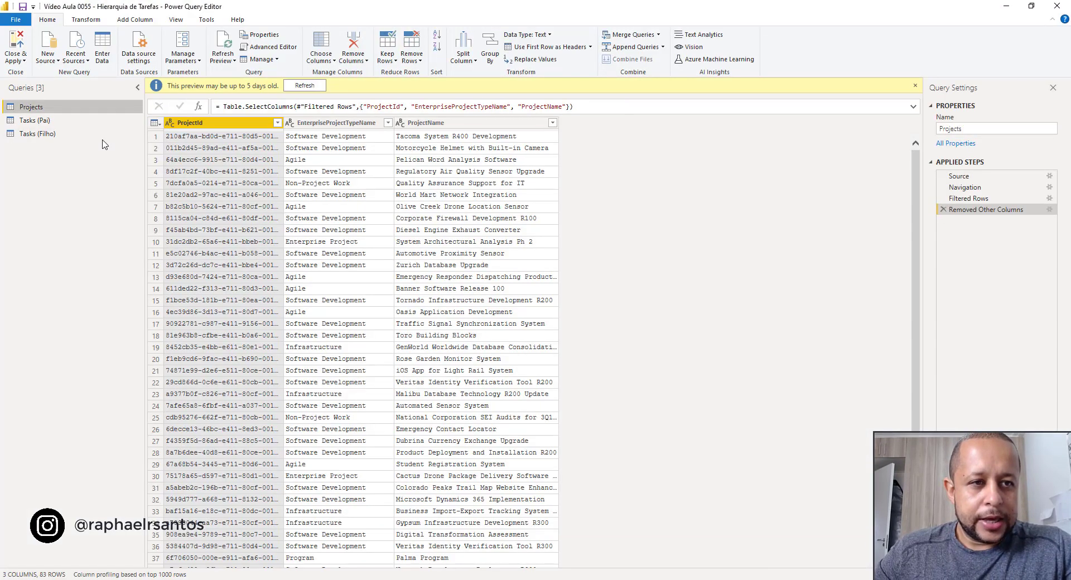
{"action": "left_click", "coordinate": [54, 123]}
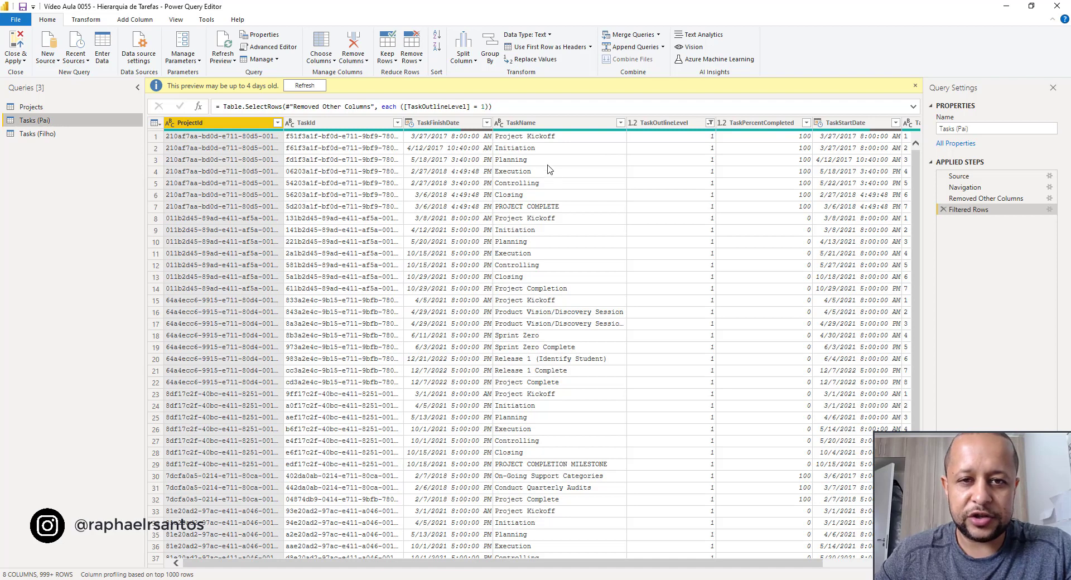
{"action": "scroll", "coordinate": [690, 266], "scroll_direction": "right", "scroll_amount": 2}
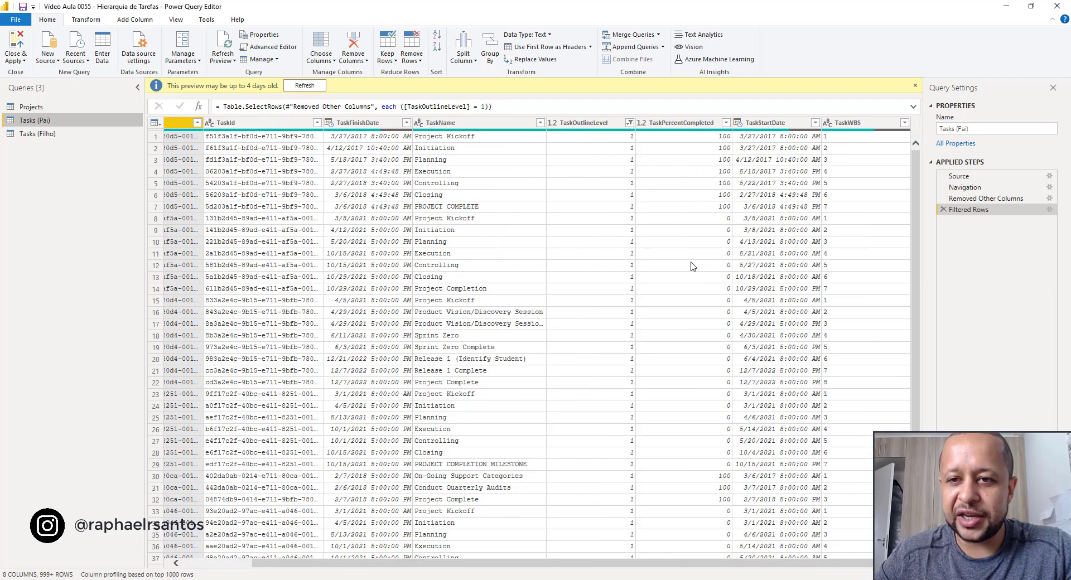
{"action": "scroll", "coordinate": [609, 320], "scroll_direction": "left", "scroll_amount": 2}
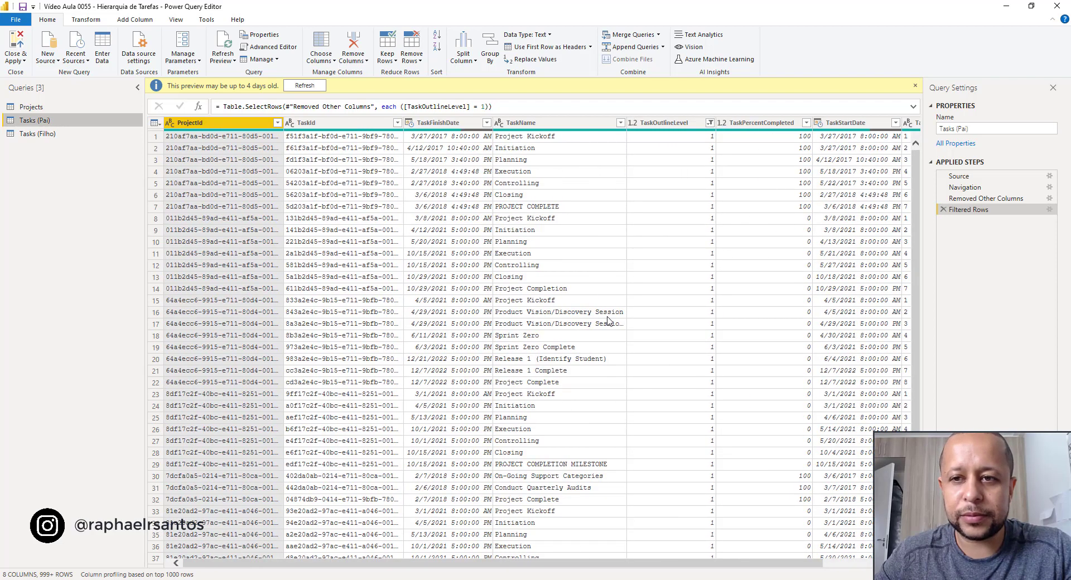
Look up TaskWBS among the columns kept in Tasks (Pai), discard the dialog, examine the column's values and return to the Filtered Rows step.
{"action": "left_click", "coordinate": [981, 199]}
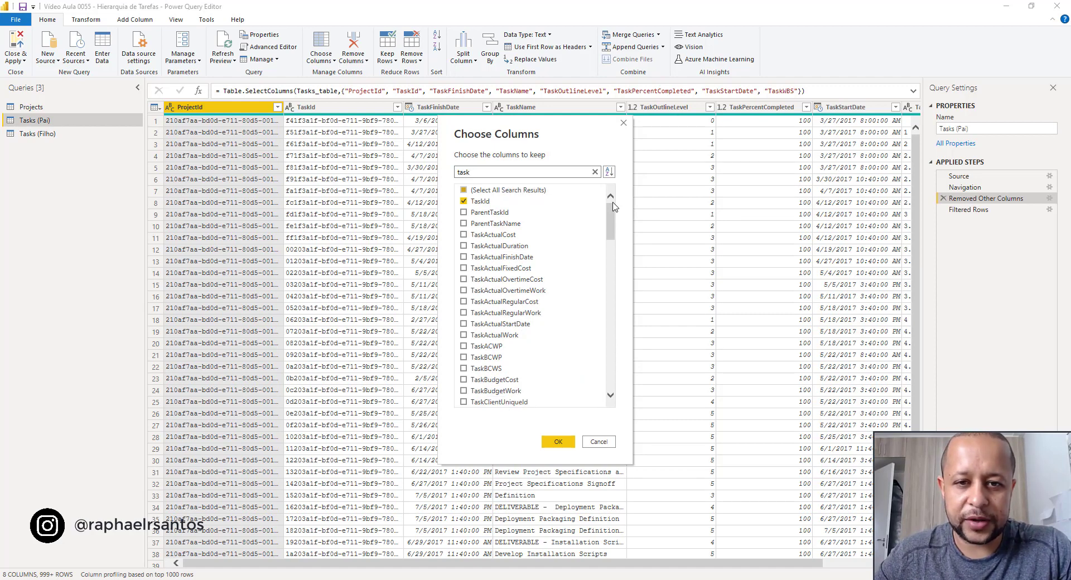
{"action": "type", "text": "wbs"}
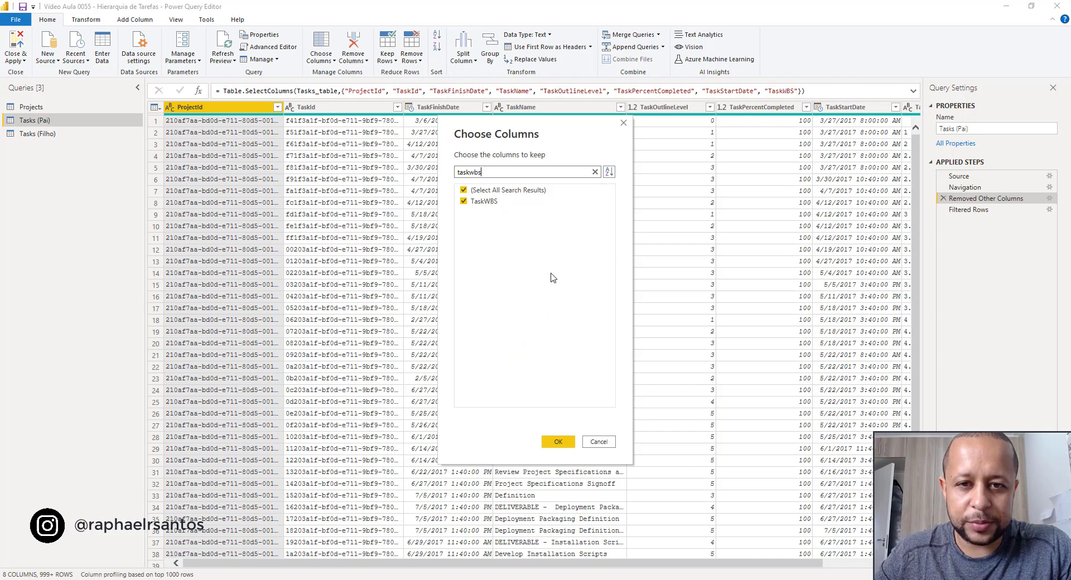
{"action": "left_click", "coordinate": [486, 205]}
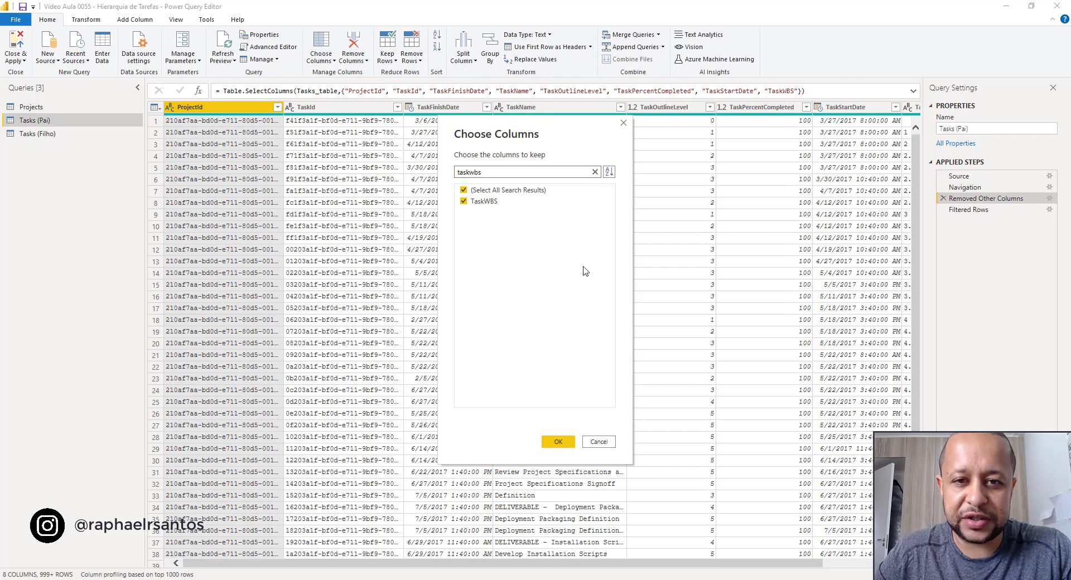
{"action": "left_click", "coordinate": [611, 442]}
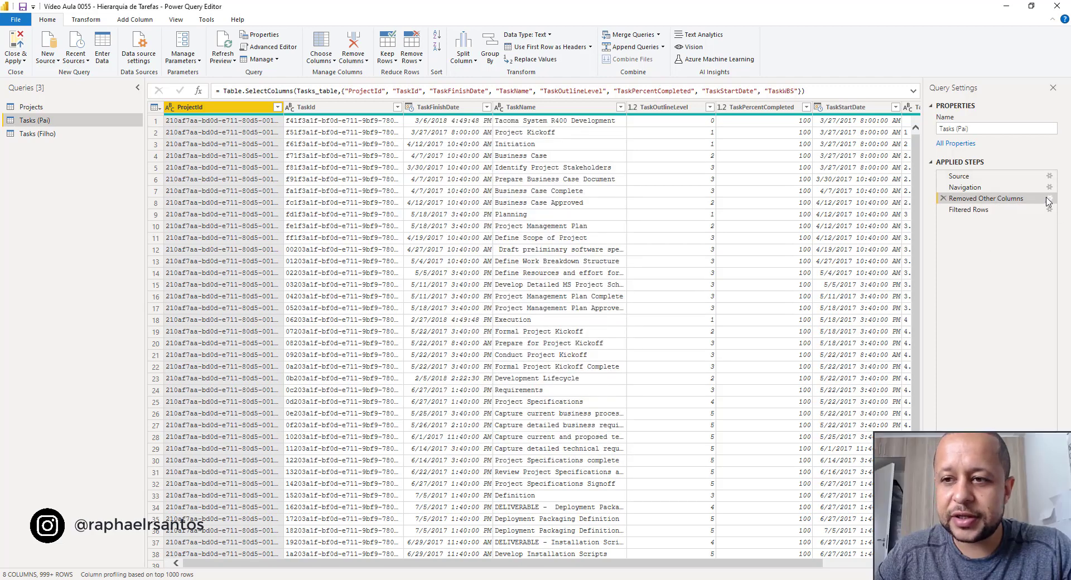
{"action": "left_click", "coordinate": [1048, 197]}
{"action": "type", "text": "task"}
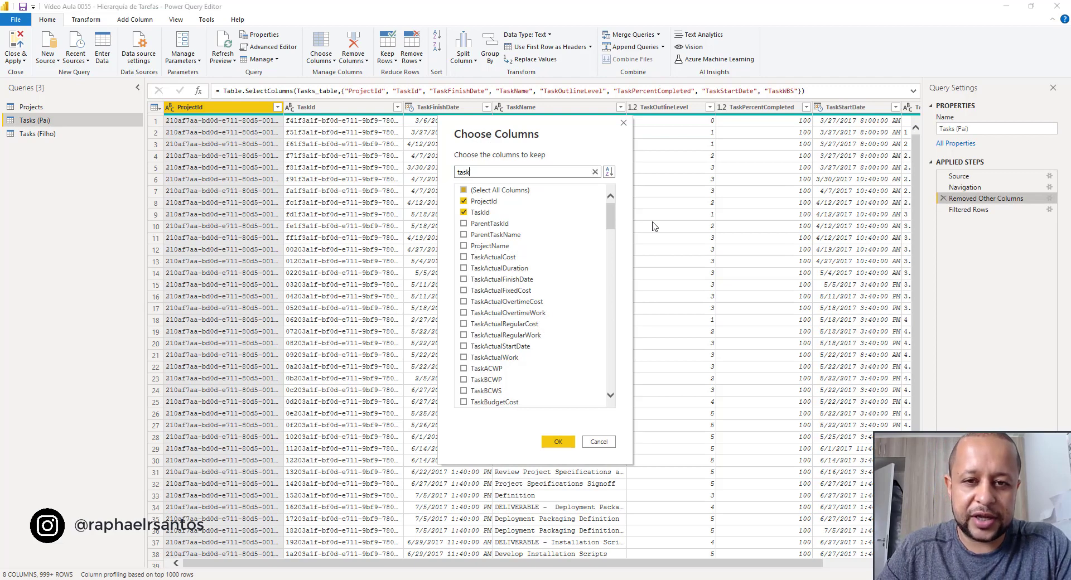
{"action": "type", "text": "wb"}
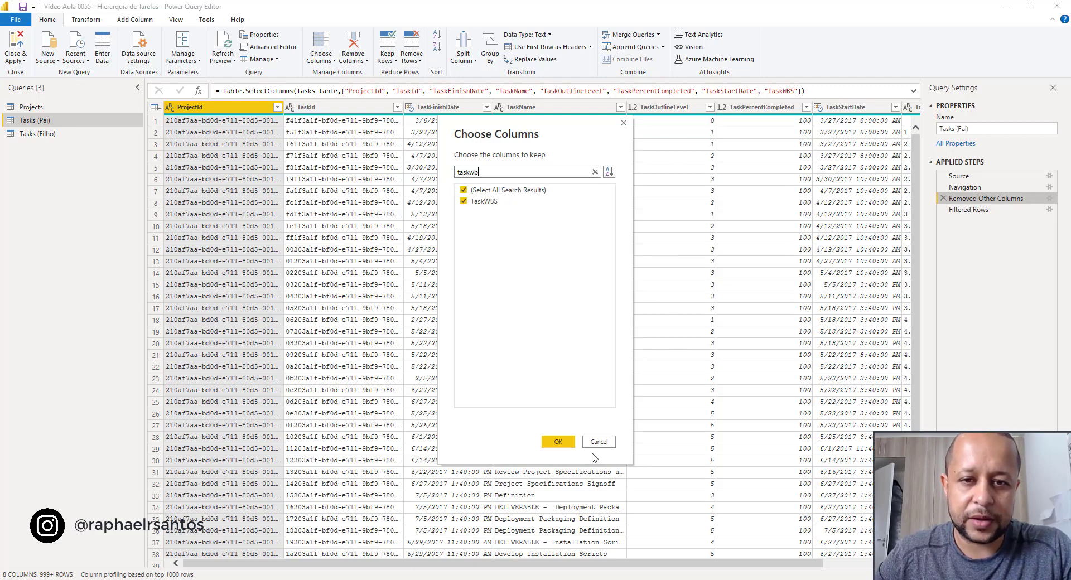
{"action": "left_click", "coordinate": [598, 442]}
{"action": "scroll", "coordinate": [700, 422], "scroll_direction": "right", "scroll_amount": 2}
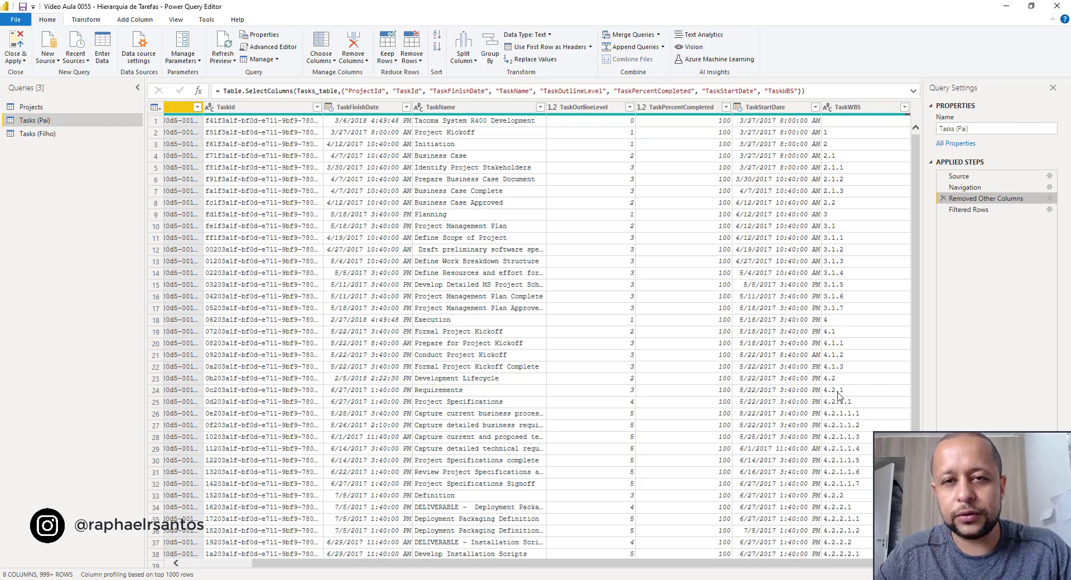
{"action": "left_click", "coordinate": [968, 210]}
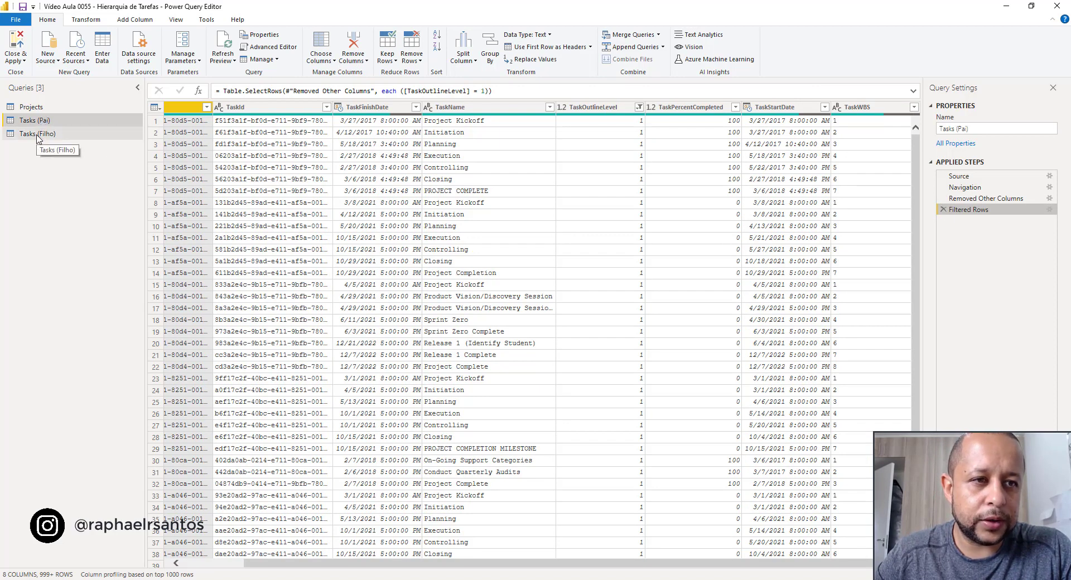
Look up TaskWBS among the columns kept in Tasks (Filho), discard the dialog, and close and apply the queries.
{"action": "left_click", "coordinate": [39, 135]}
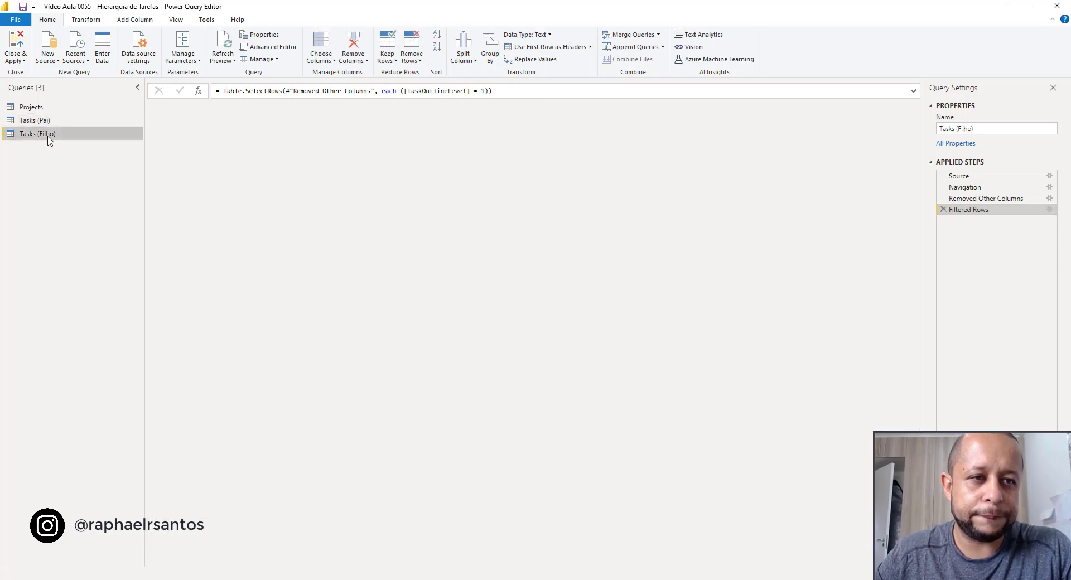
{"action": "left_click", "coordinate": [970, 199]}
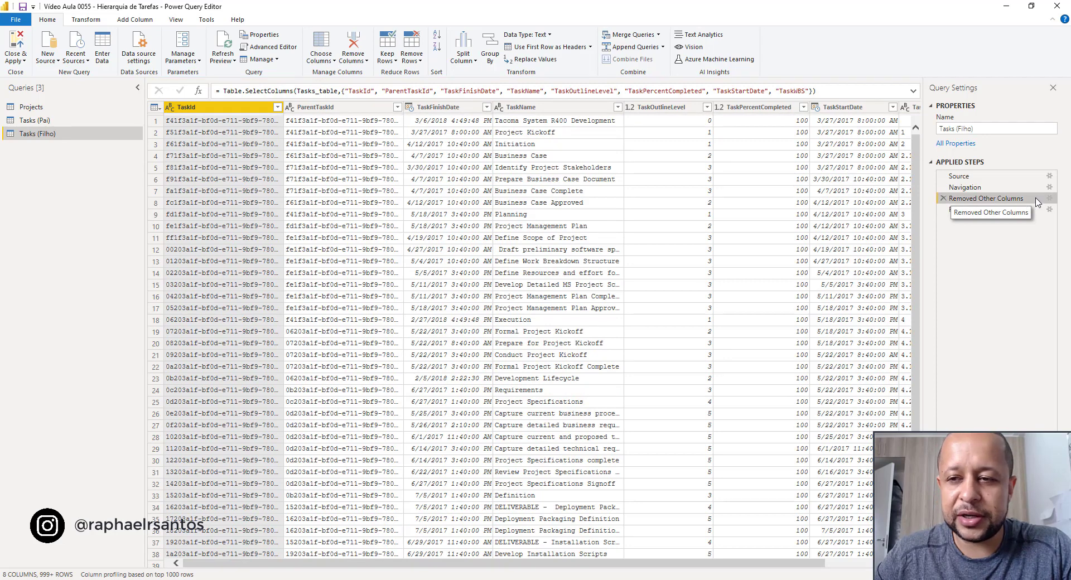
{"action": "left_click", "coordinate": [1049, 201]}
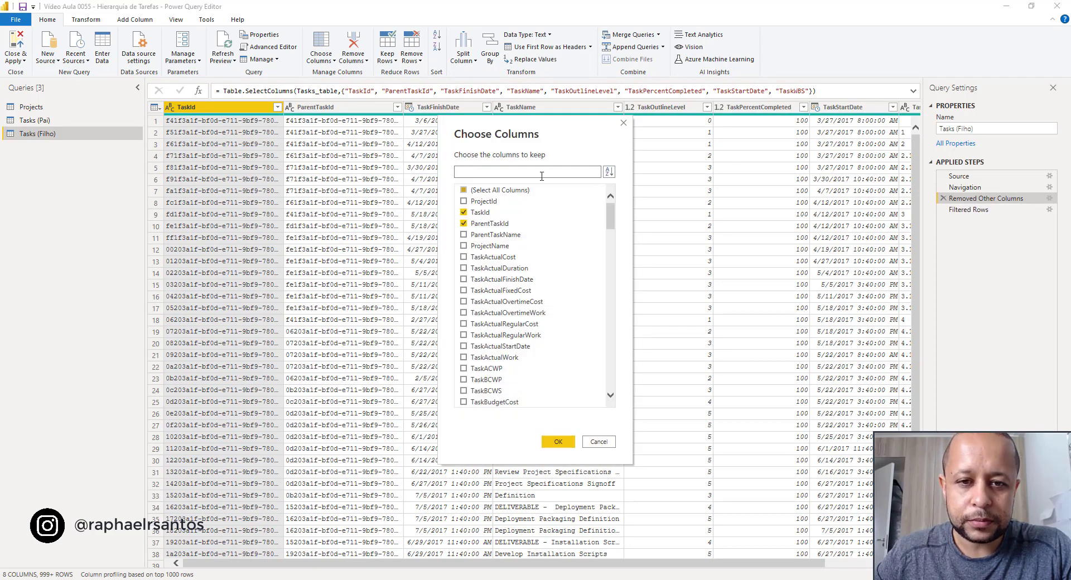
{"action": "type", "text": "taskwb"}
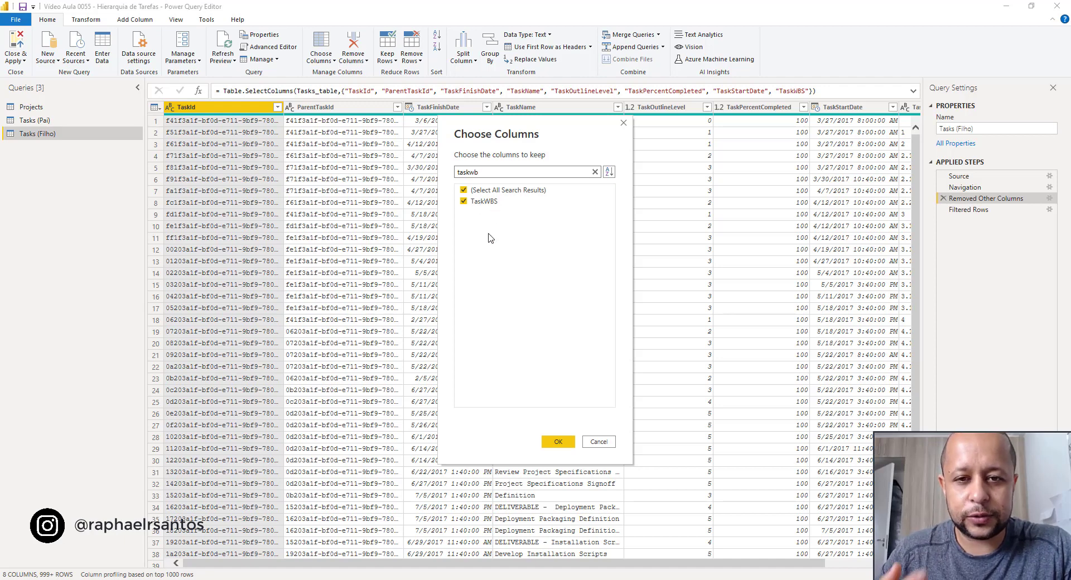
{"action": "left_click", "coordinate": [601, 441]}
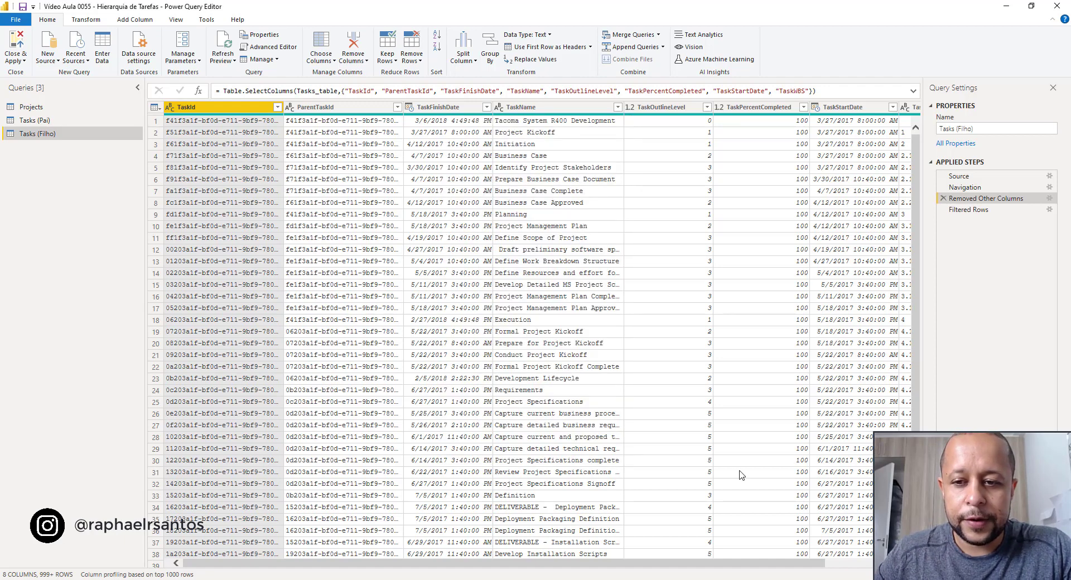
{"action": "scroll", "coordinate": [740, 475], "scroll_direction": "right", "scroll_amount": 3}
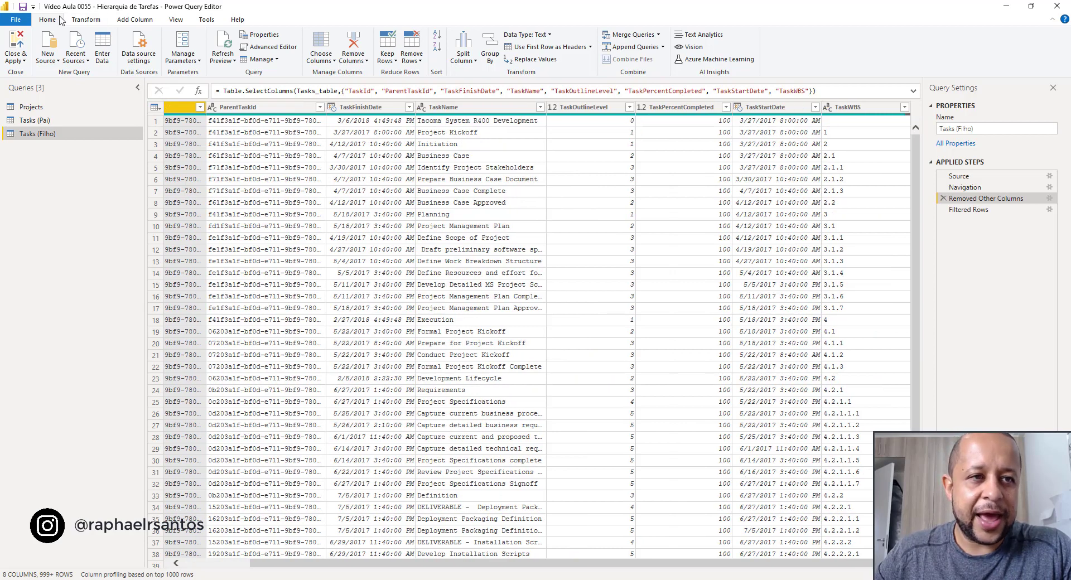
{"action": "left_click", "coordinate": [15, 49]}
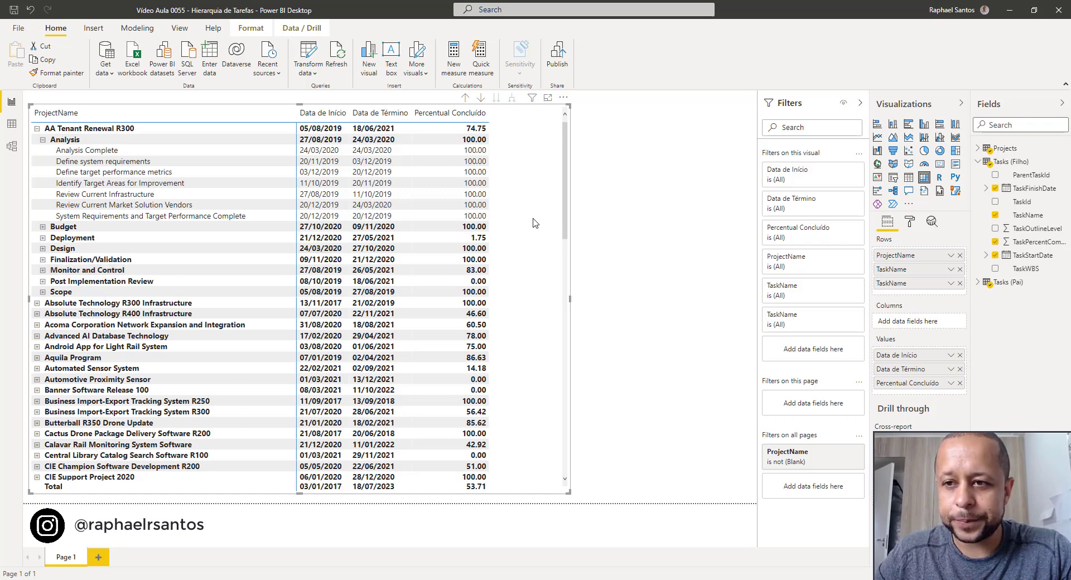
Widen the field list and start a new calculated column in the Tasks (Pai) table.
{"action": "left_click", "coordinate": [978, 162]}
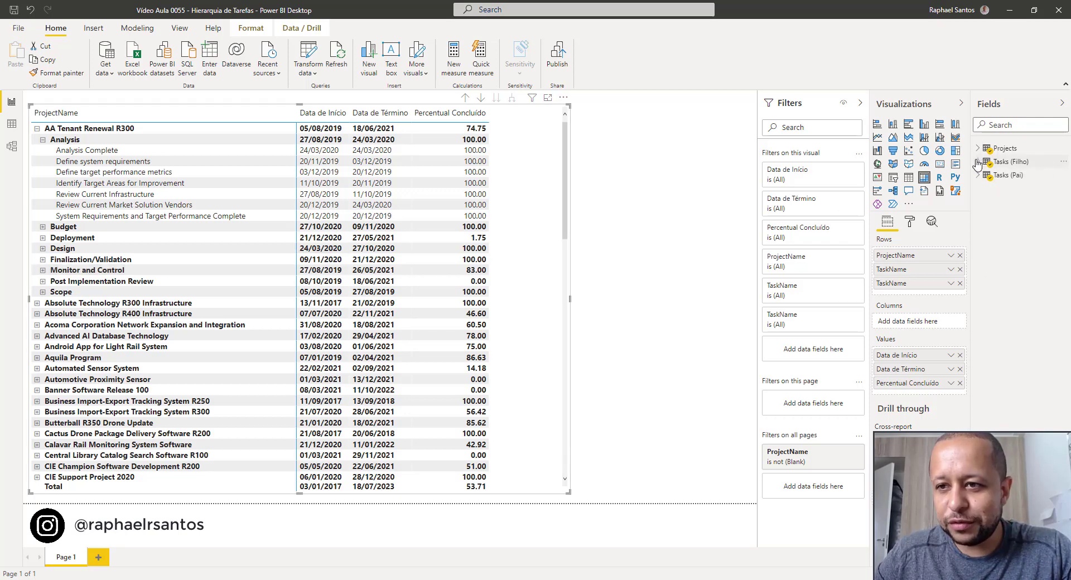
{"action": "left_click", "coordinate": [1016, 176]}
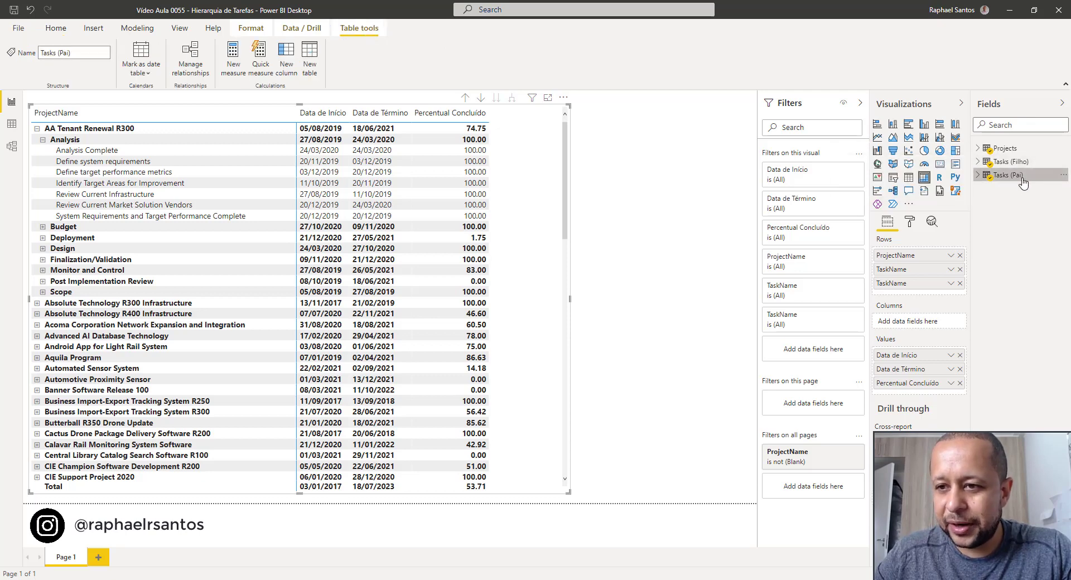
{"action": "left_click", "coordinate": [978, 177]}
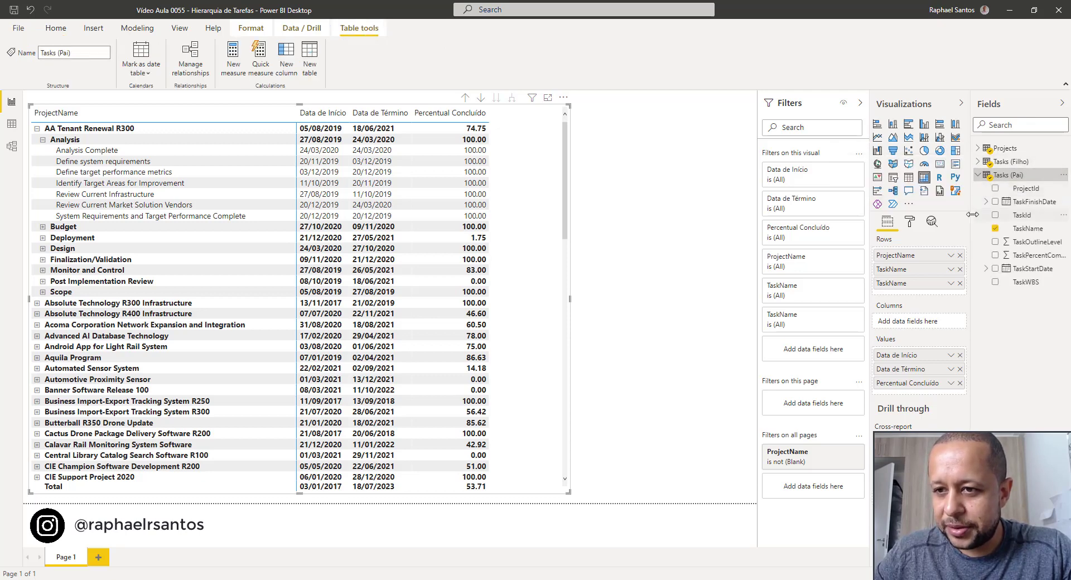
{"action": "left_click_drag", "start_coordinate": [971, 215], "coordinate": [927, 215]}
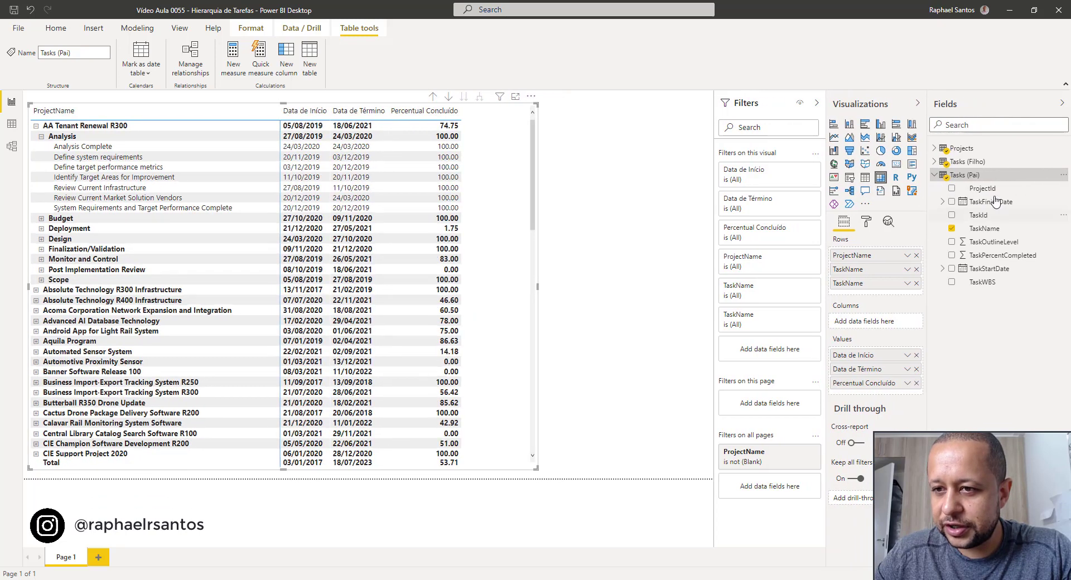
{"action": "left_click", "coordinate": [1063, 176]}
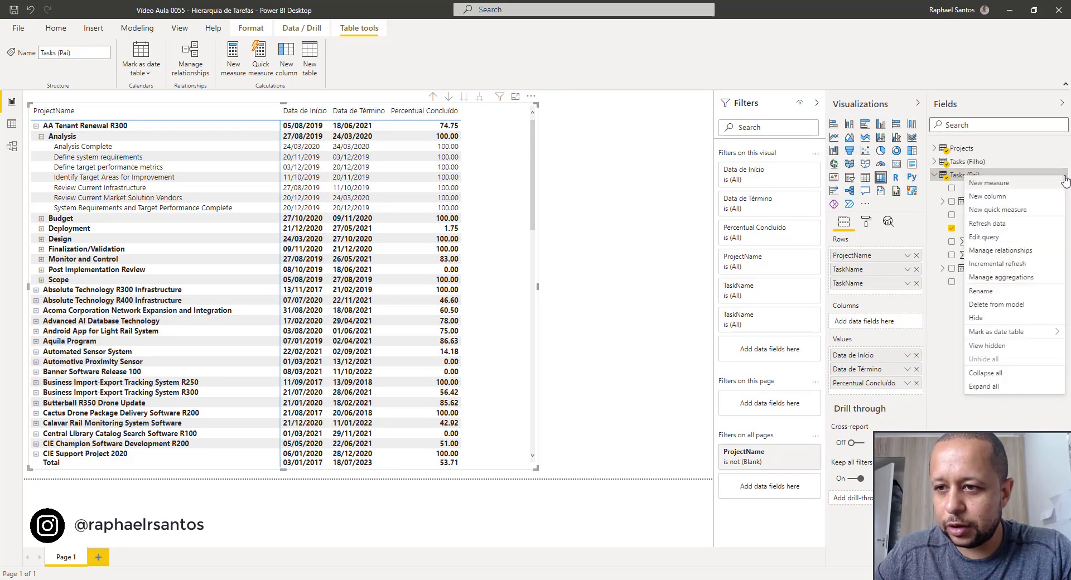
{"action": "left_click", "coordinate": [998, 197]}
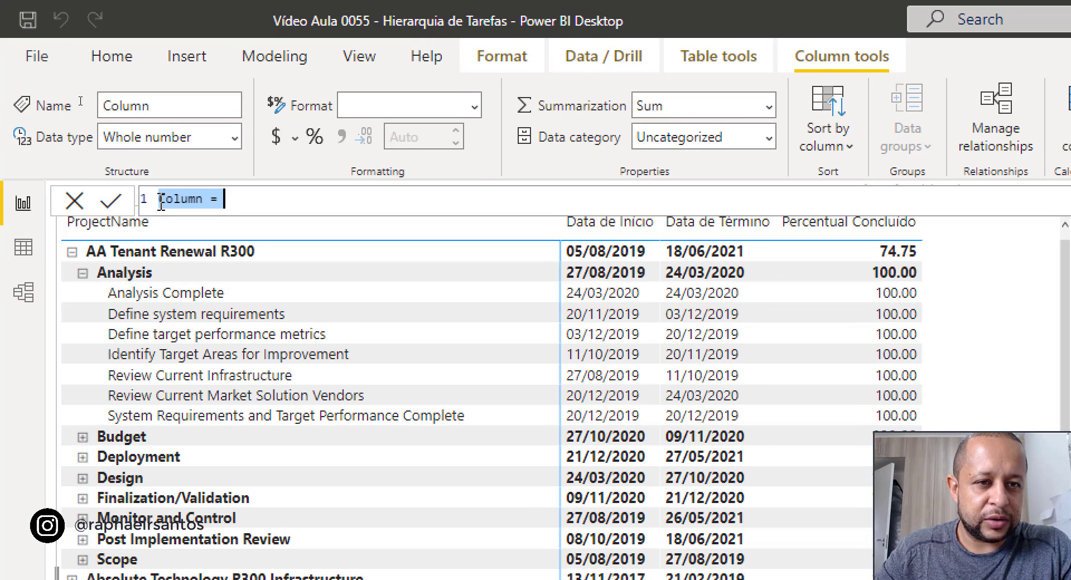
Name the new calculated column "Nome da Tarefa" in its formula, ready for the expression after the equals sign.
{"action": "left_click", "coordinate": [159, 200]}
{"action": "key", "text": "shift+Right"}
{"action": "key", "text": "shift+Right"}
{"action": "key", "text": "shift+Right"}
{"action": "key", "text": "shift+Right"}
{"action": "key", "text": "shift+Right"}
{"action": "key", "text": "shift+Right"}
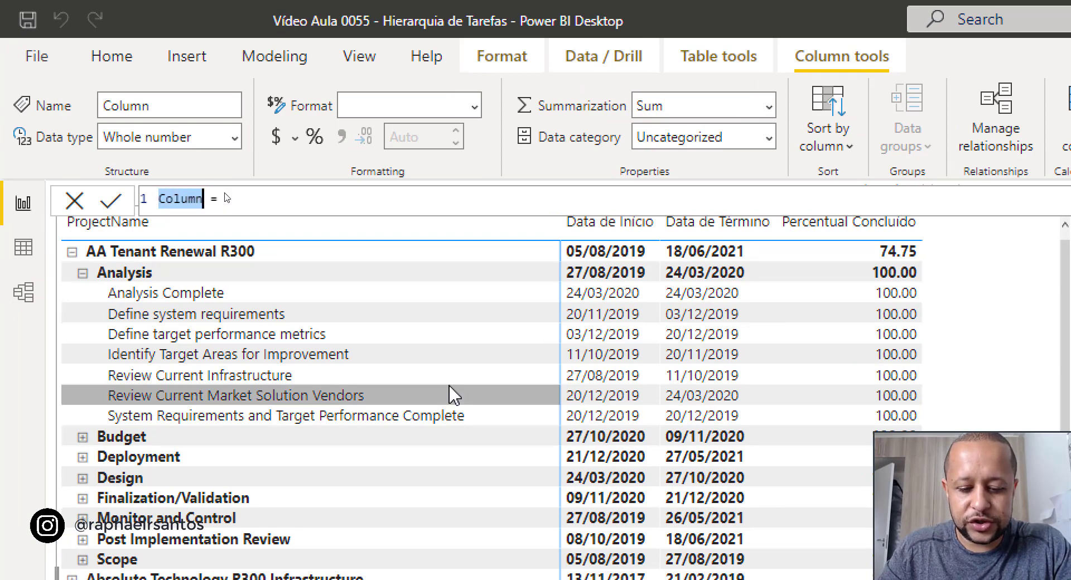
{"action": "type", "text": "Nome da Tarefa"}
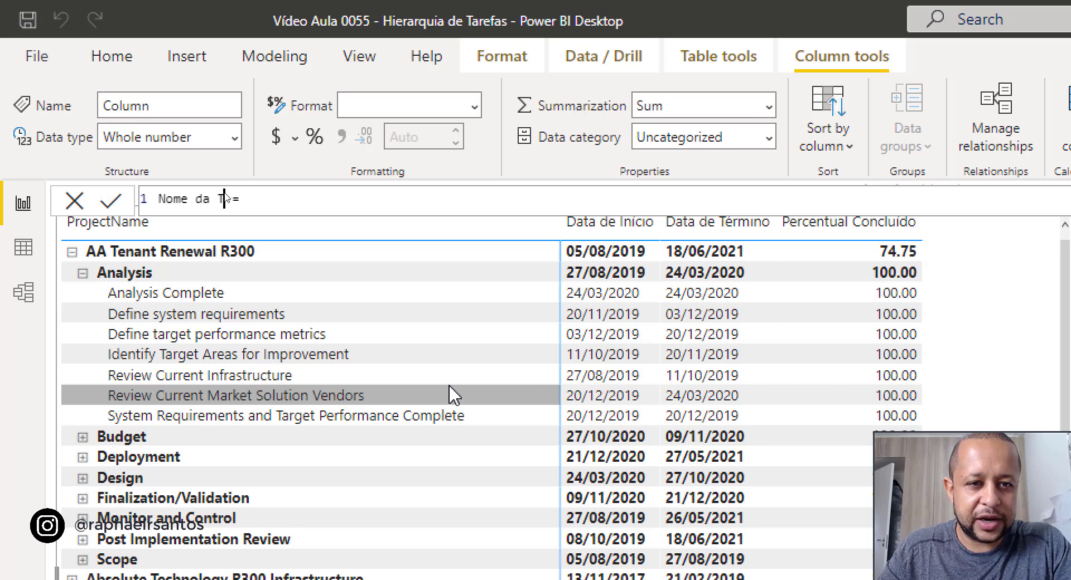
{"action": "key", "text": "Right"}
{"action": "key", "text": "Right"}
{"action": "key", "text": "Right"}
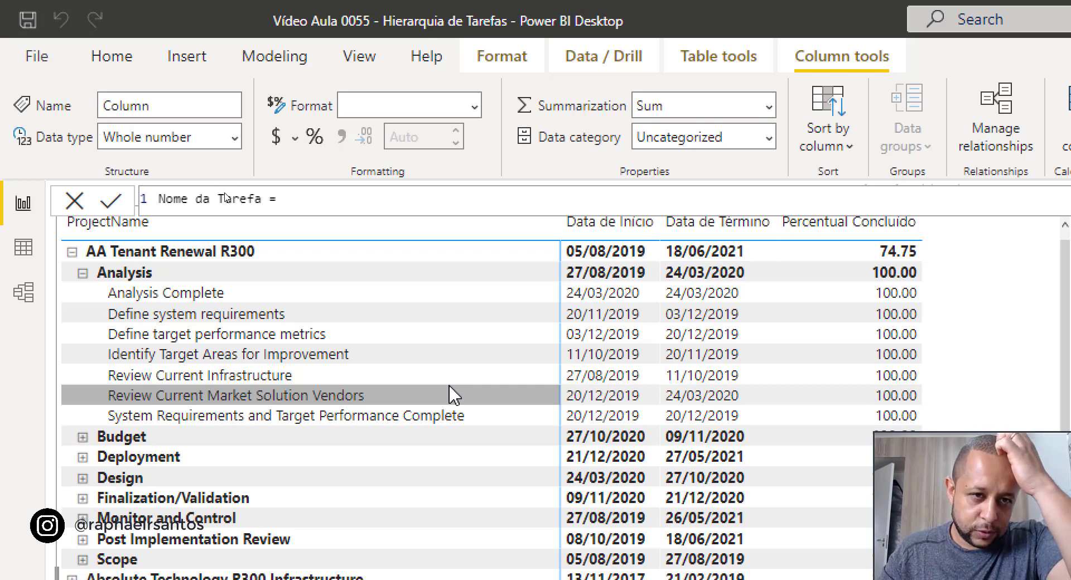
Rename the new Tasks (Pai) calculated column as "Tarefa Resumo" in its formula, ready for the expression after the equals sign.
{"action": "key", "text": "Left"}
{"action": "key", "text": "Left"}
{"action": "key", "text": "shift+Left"}
{"action": "key", "text": "shift+Left"}
{"action": "key", "text": "shift+Left"}
{"action": "key", "text": "shift+Left"}
{"action": "key", "text": "shift+Left"}
{"action": "key", "text": "shift+Left"}
{"action": "key", "text": "shift+Left"}
{"action": "key", "text": "shift+Left"}
{"action": "key", "text": "shift+Left"}
{"action": "key", "text": "shift+Left"}
{"action": "key", "text": "shift+Left"}
{"action": "key", "text": "shift+Left"}
{"action": "key", "text": "shift+Left"}
{"action": "key", "text": "shift+Left"}
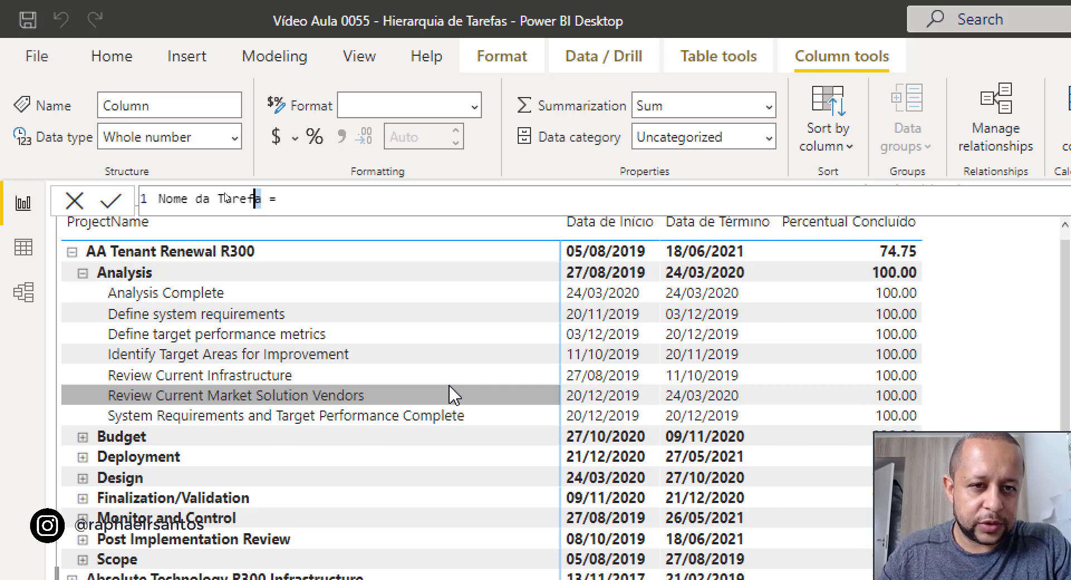
{"action": "type", "text": "Tarefa Resum"}
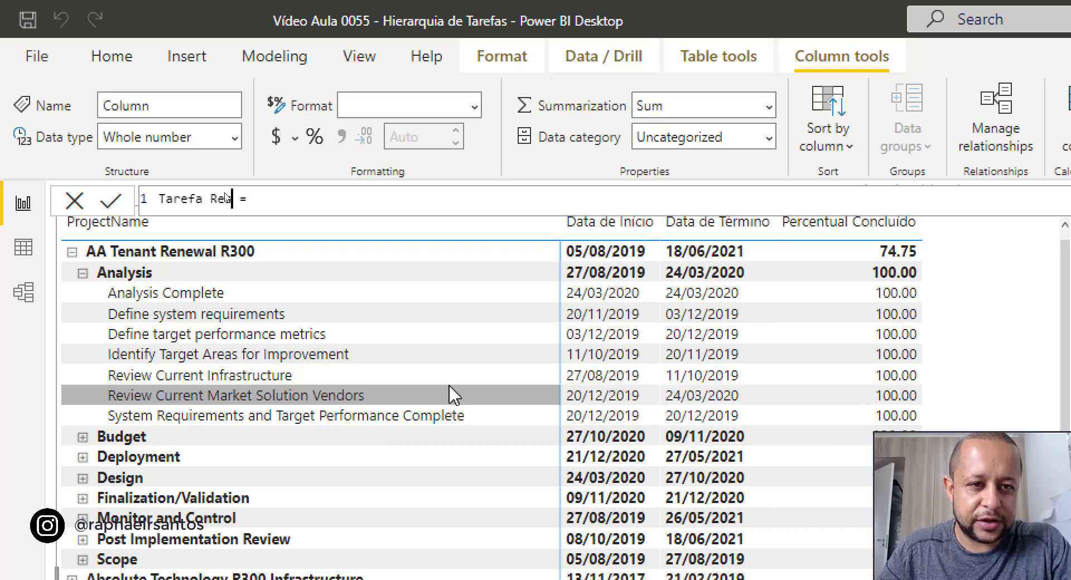
{"action": "type", "text": "o"}
{"action": "key", "text": "Right"}
{"action": "key", "text": "Right"}
{"action": "key", "text": "Right"}
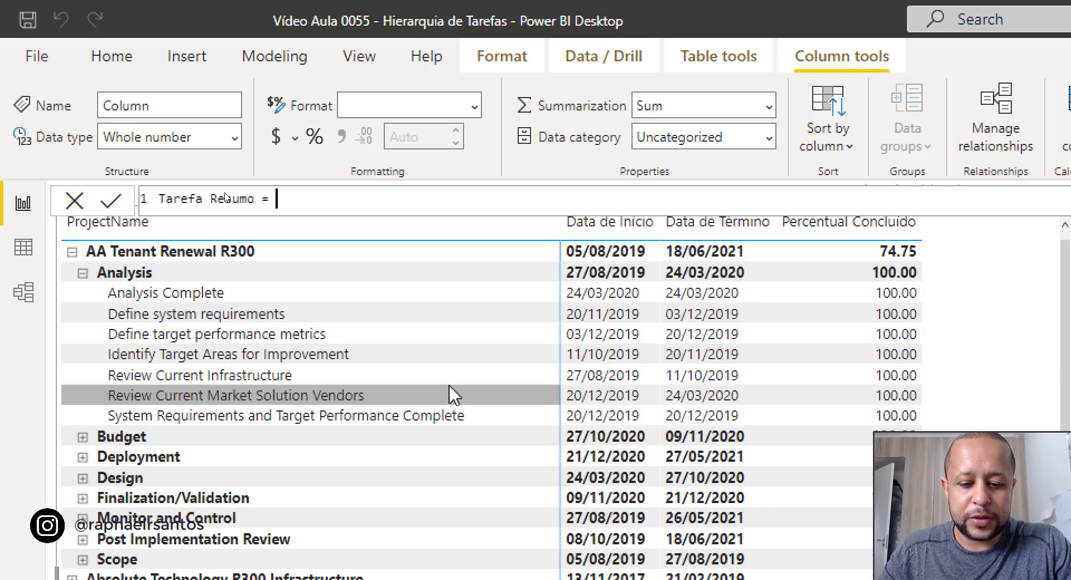
Define Tarefa Resumo as the WBS code, a space and the task name: [TaskWBS]&" "&[TaskName].
{"action": "type", "text": "["}
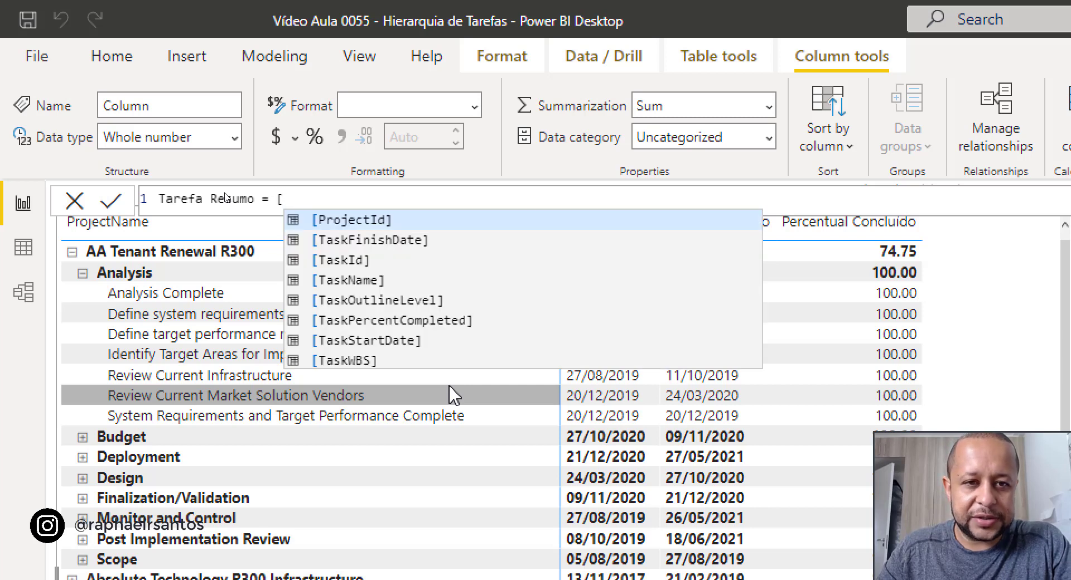
{"action": "type", "text": "TaskWb"}
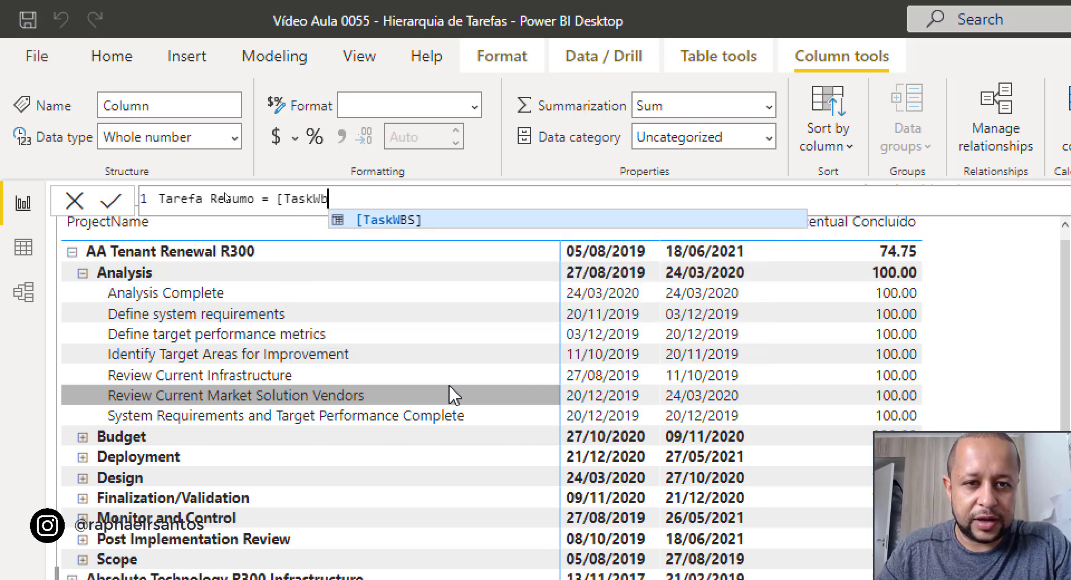
{"action": "key", "text": "Tab"}
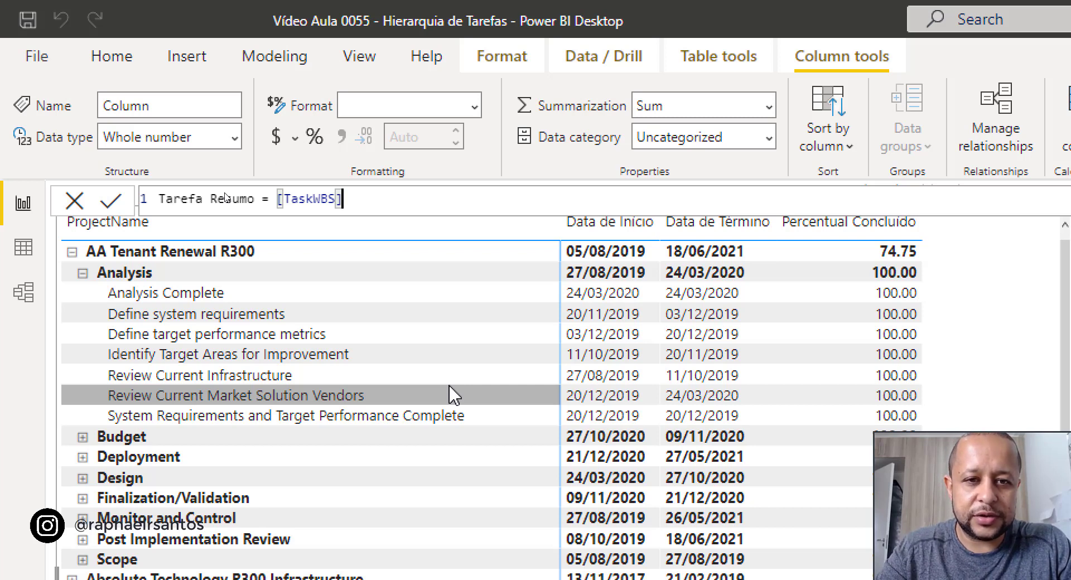
{"action": "type", "text": "&"}
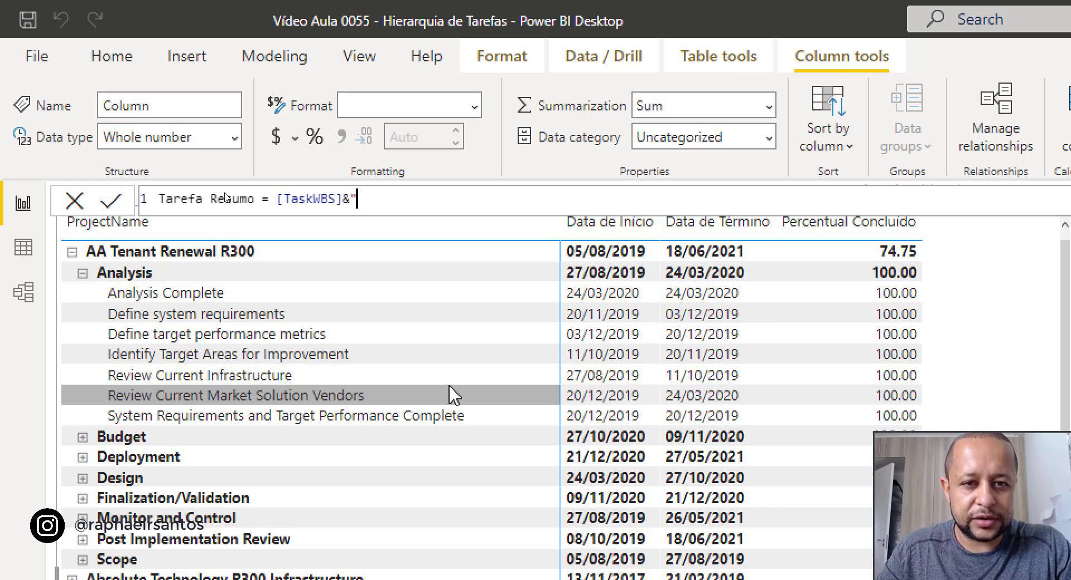
{"action": "type", "text": "\" \""}
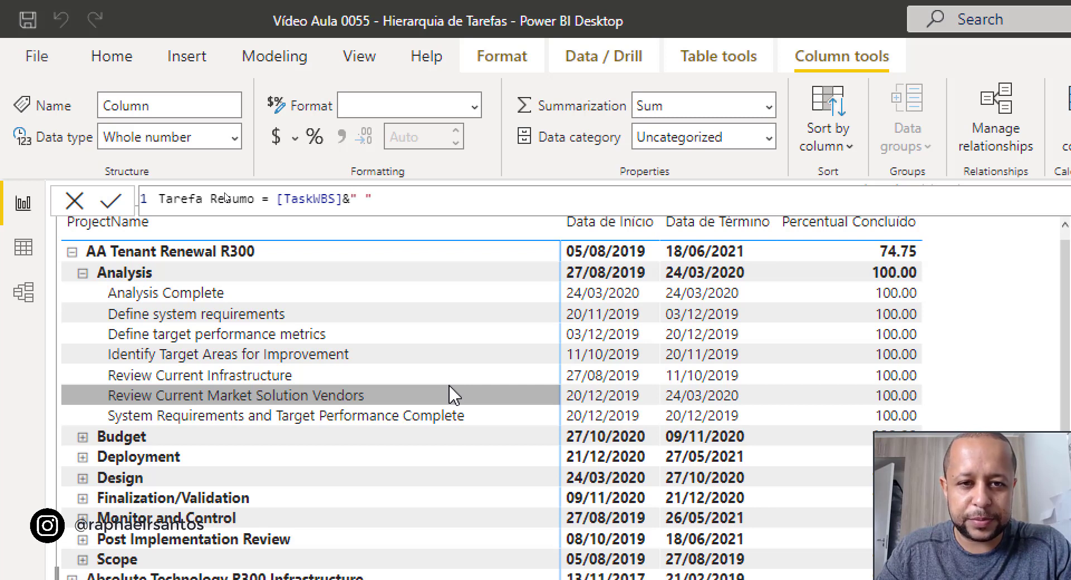
{"action": "type", "text": "&"}
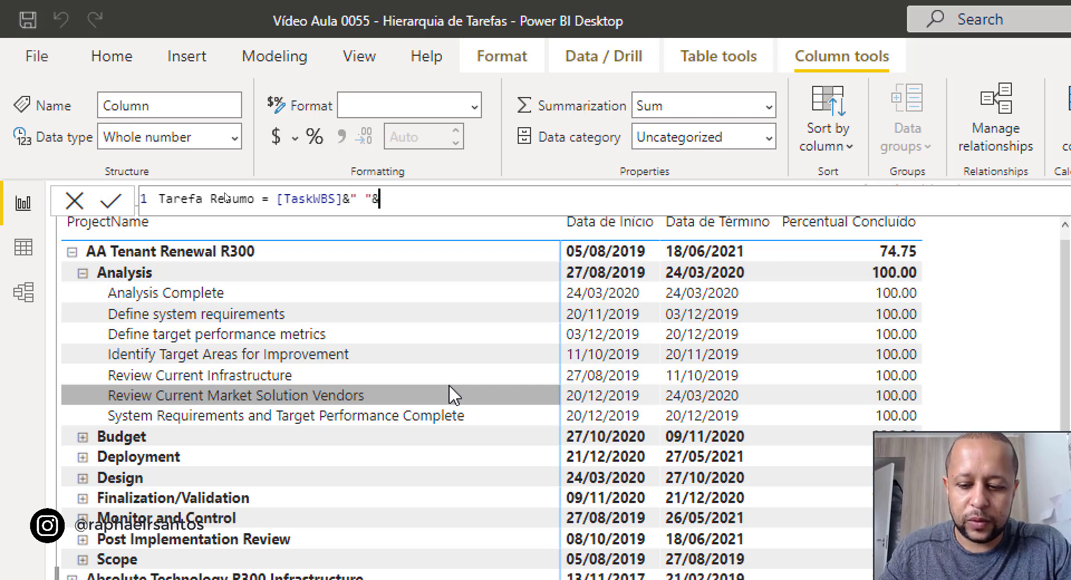
{"action": "type", "text": "[TaskName]"}
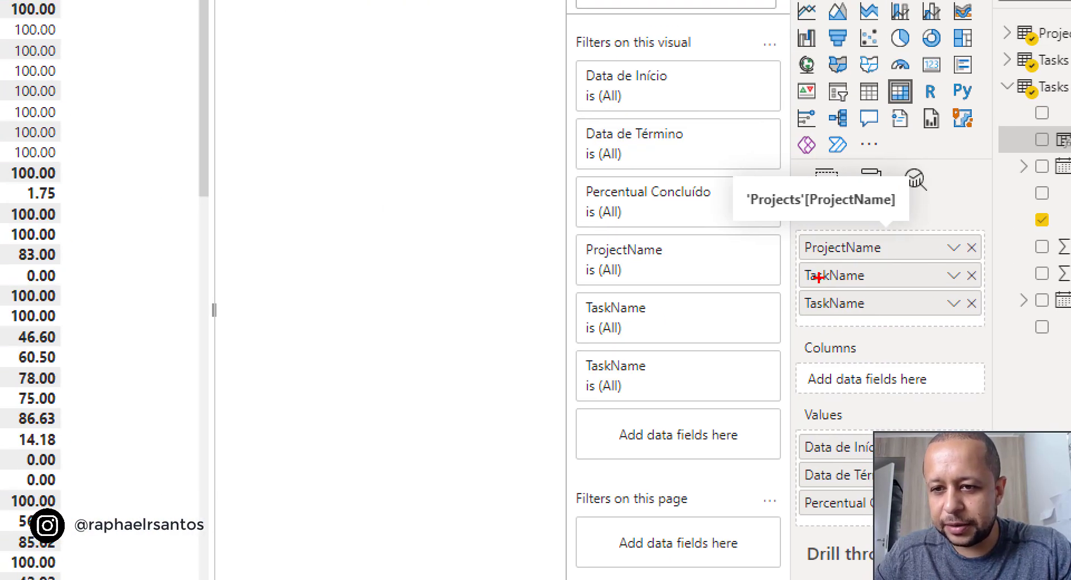
{"action": "mouse_move", "coordinate": [774, 275]}
{"action": "left_mouse_down"}
{"action": "mouse_move", "coordinate": [810, 276]}
{"action": "mouse_move", "coordinate": [815, 302]}
{"action": "left_mouse_up"}
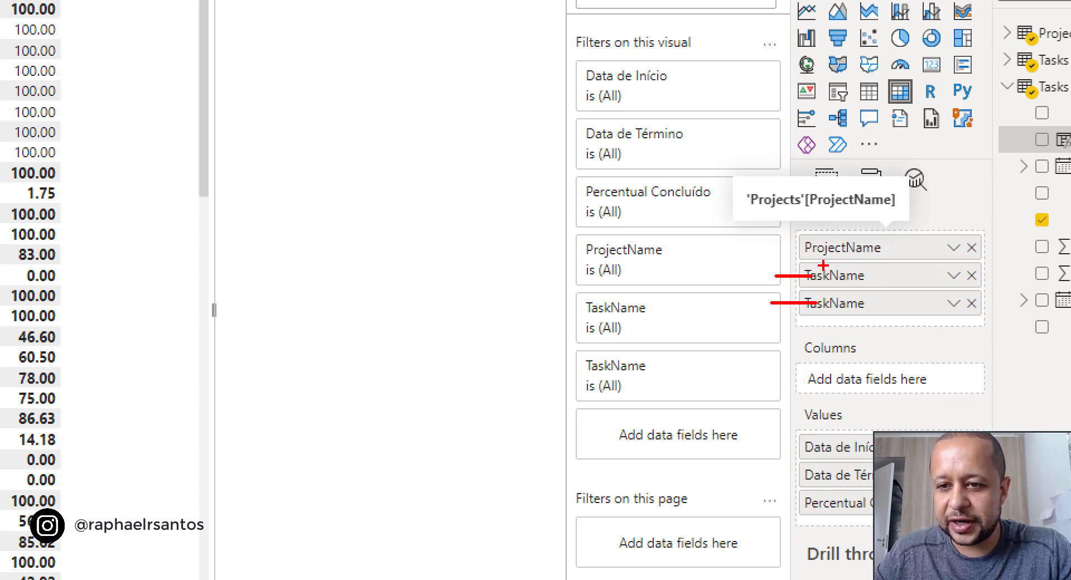
{"action": "mouse_move", "coordinate": [823, 265]}
{"action": "left_mouse_down"}
{"action": "mouse_move", "coordinate": [825, 289]}
{"action": "mouse_move", "coordinate": [803, 269]}
{"action": "left_mouse_up"}
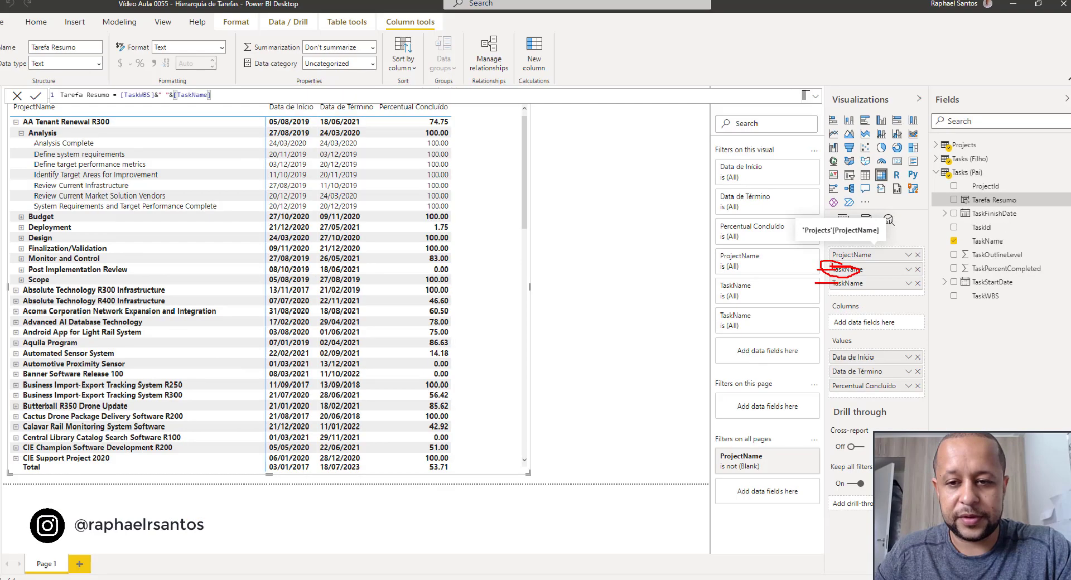
{"action": "key", "text": "Escape"}
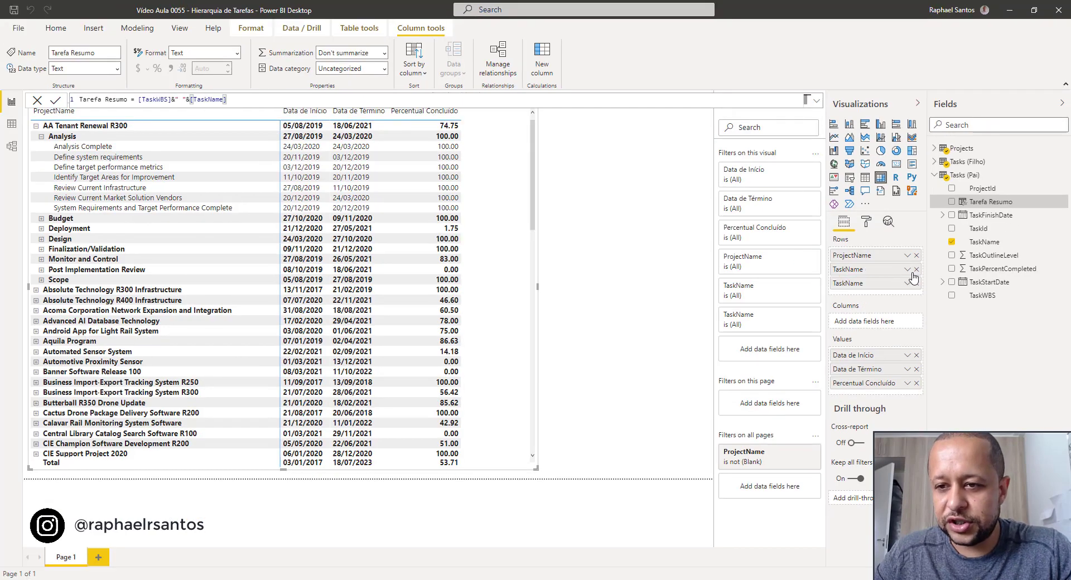
Replace the parent TaskName field in the matrix rows with Tarefa Resumo, placed between ProjectName and the child TaskName.
{"action": "left_click", "coordinate": [916, 270]}
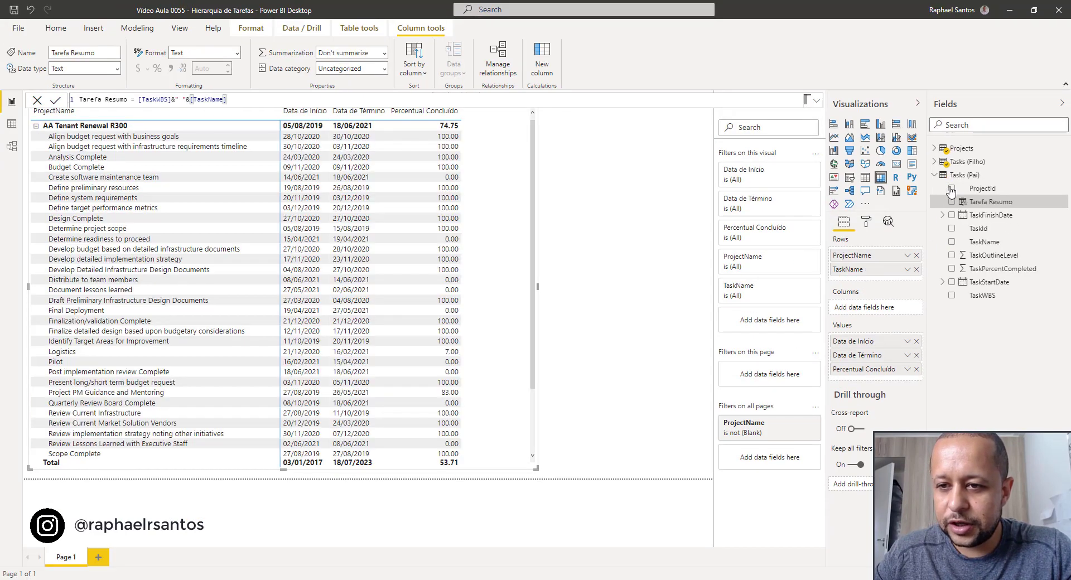
{"action": "left_click_drag", "start_coordinate": [982, 205], "coordinate": [904, 262]}
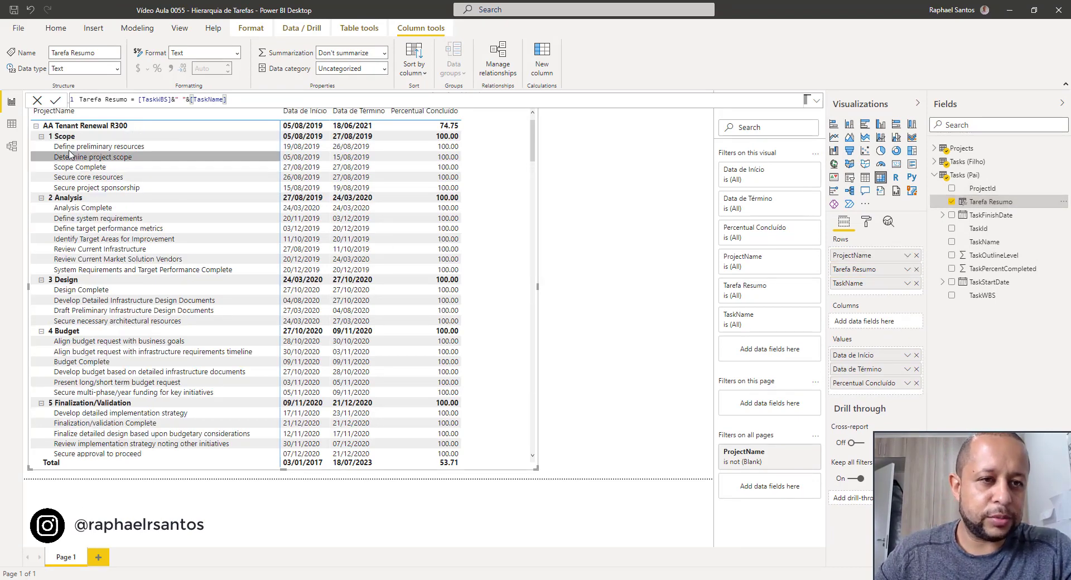
Collapse parent tasks 1 Scope through 8 Post Implementation Review under AA Tenant Renewal R300, and expand 1 Scope again.
{"action": "left_click", "coordinate": [42, 136]}
{"action": "left_click", "coordinate": [41, 147]}
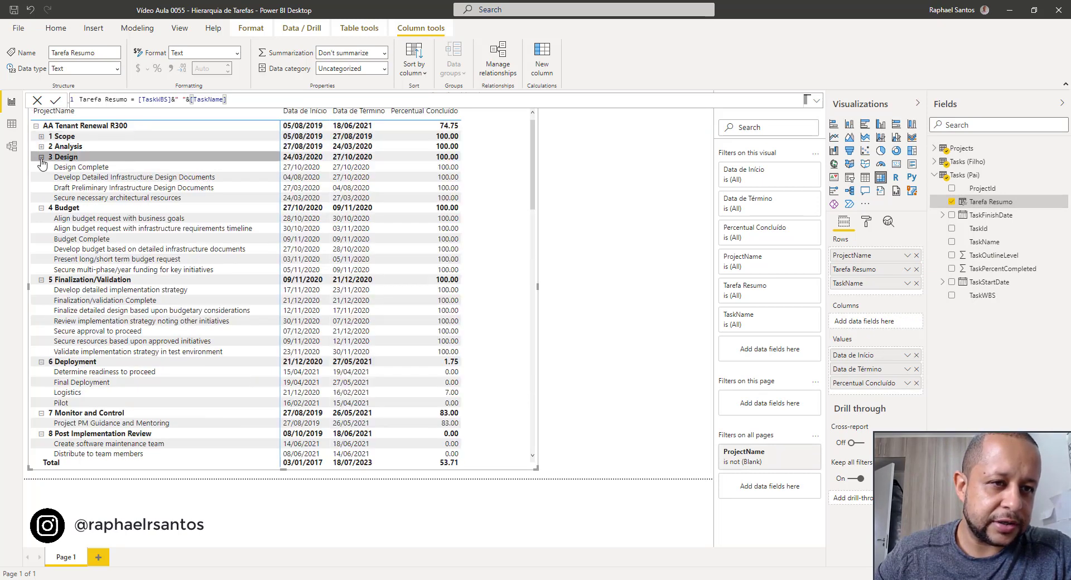
{"action": "left_click", "coordinate": [41, 157]}
{"action": "left_click", "coordinate": [41, 167]}
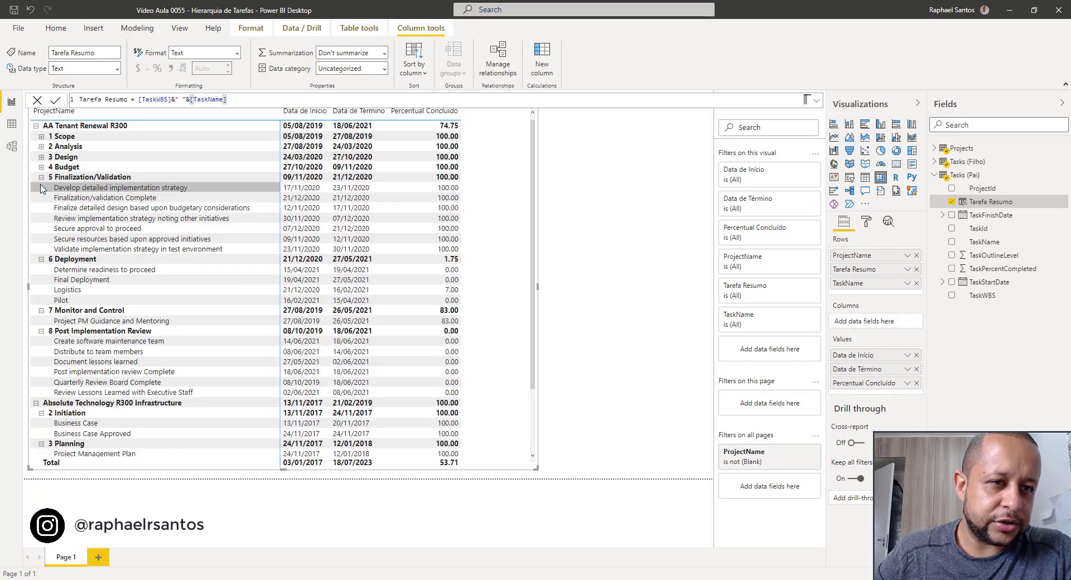
{"action": "left_click", "coordinate": [41, 177]}
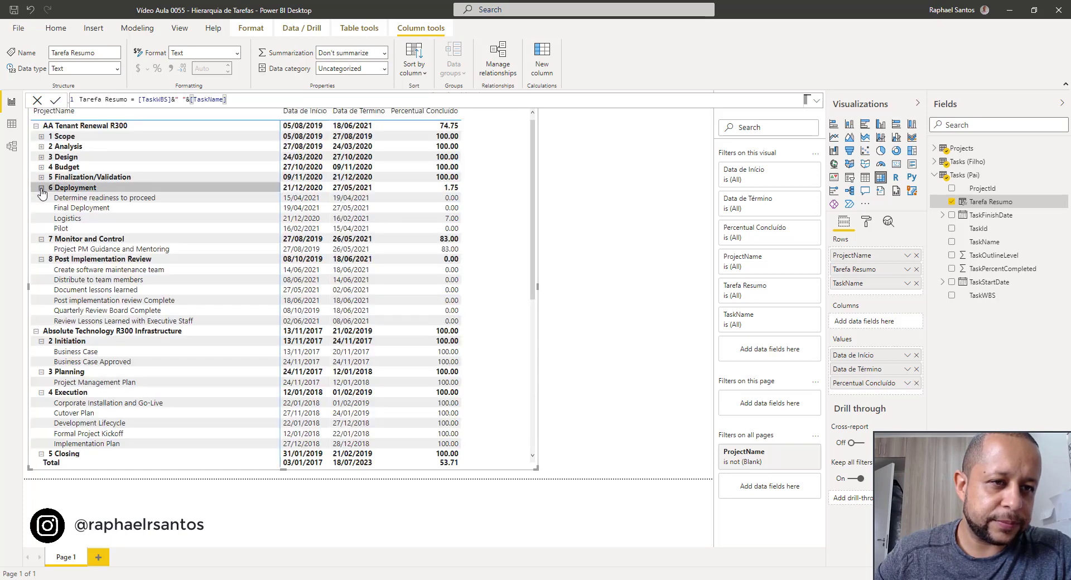
{"action": "left_click", "coordinate": [42, 188]}
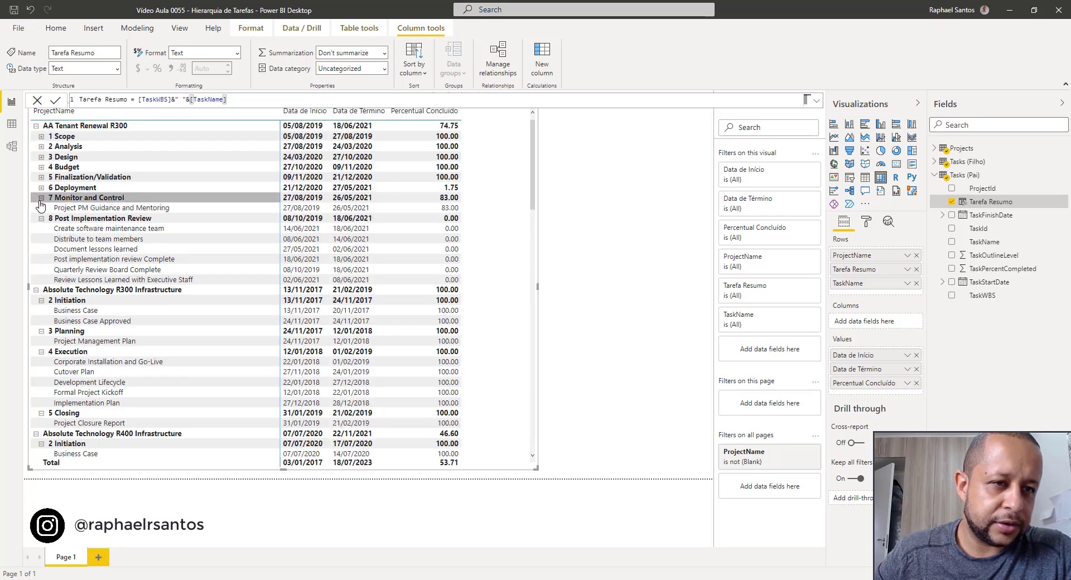
{"action": "left_click", "coordinate": [40, 198]}
{"action": "left_click", "coordinate": [41, 208]}
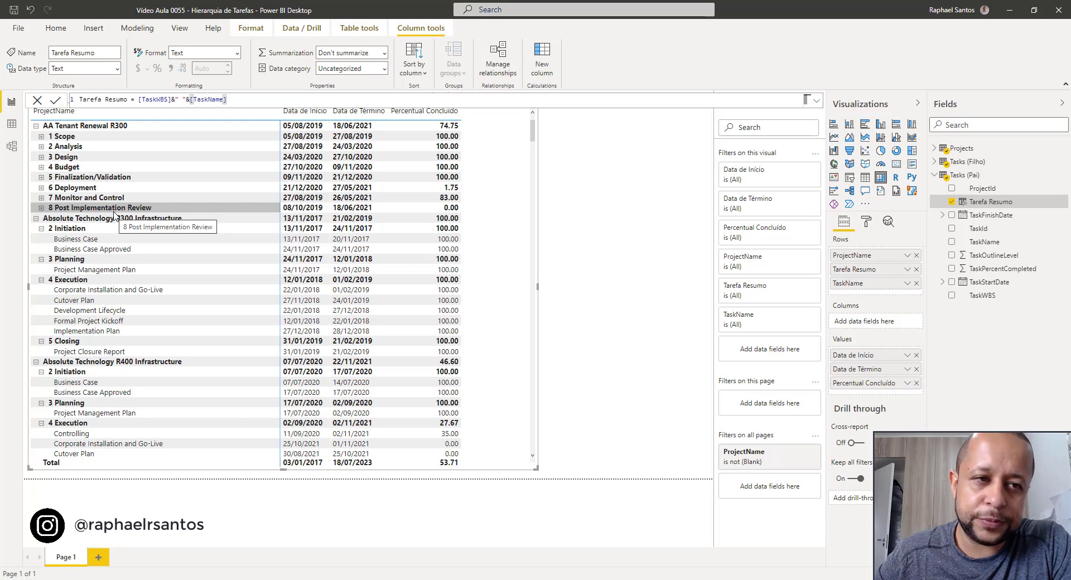
{"action": "left_click", "coordinate": [41, 137]}
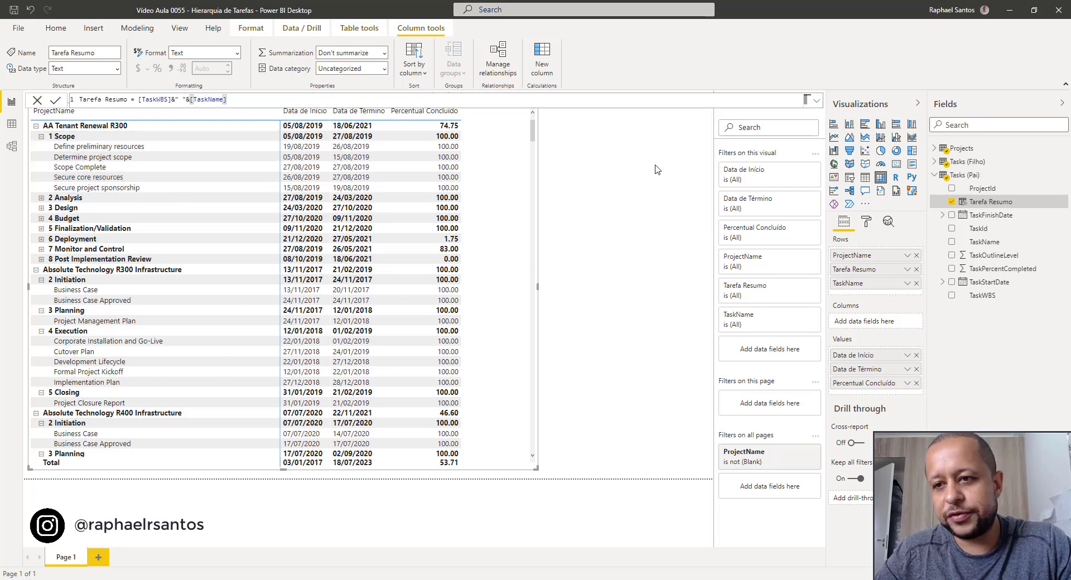
Collapse the Tasks (Pai) fields, expand Tasks (Filho) and start a new calculated column in that table.
{"action": "left_click", "coordinate": [936, 176]}
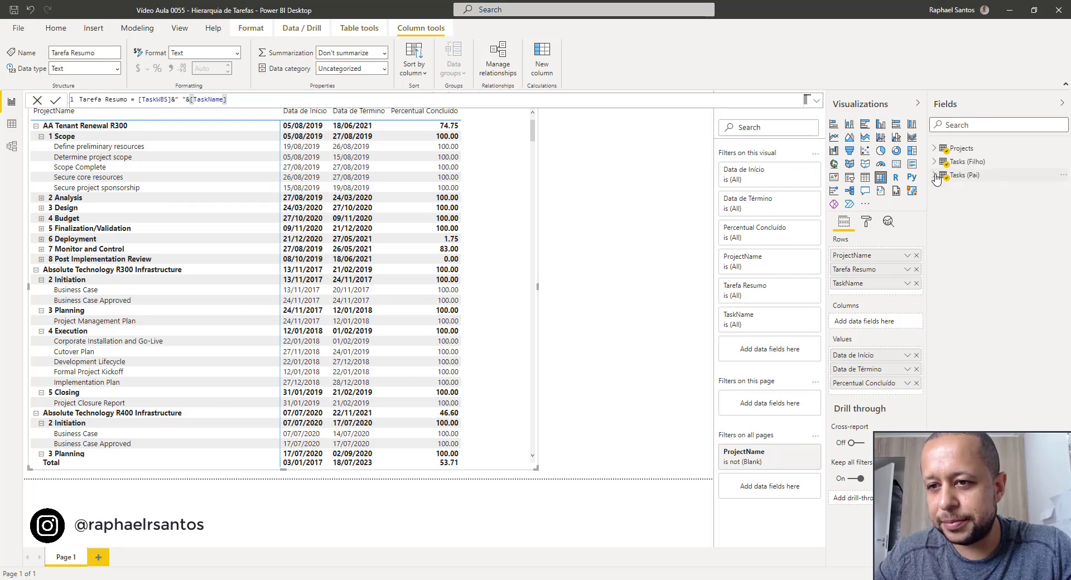
{"action": "left_click", "coordinate": [936, 162]}
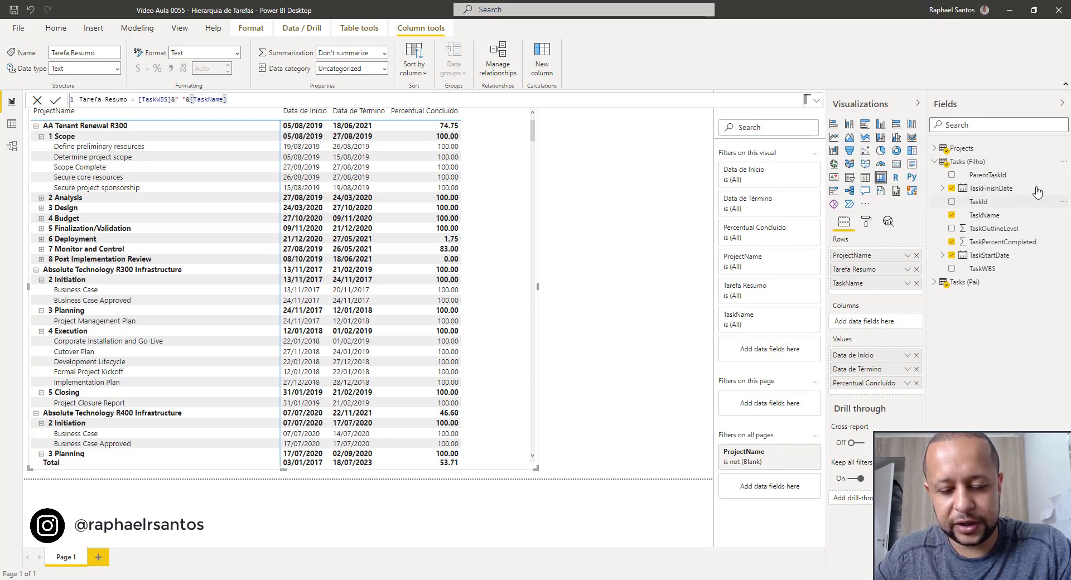
{"action": "left_click", "coordinate": [1062, 162]}
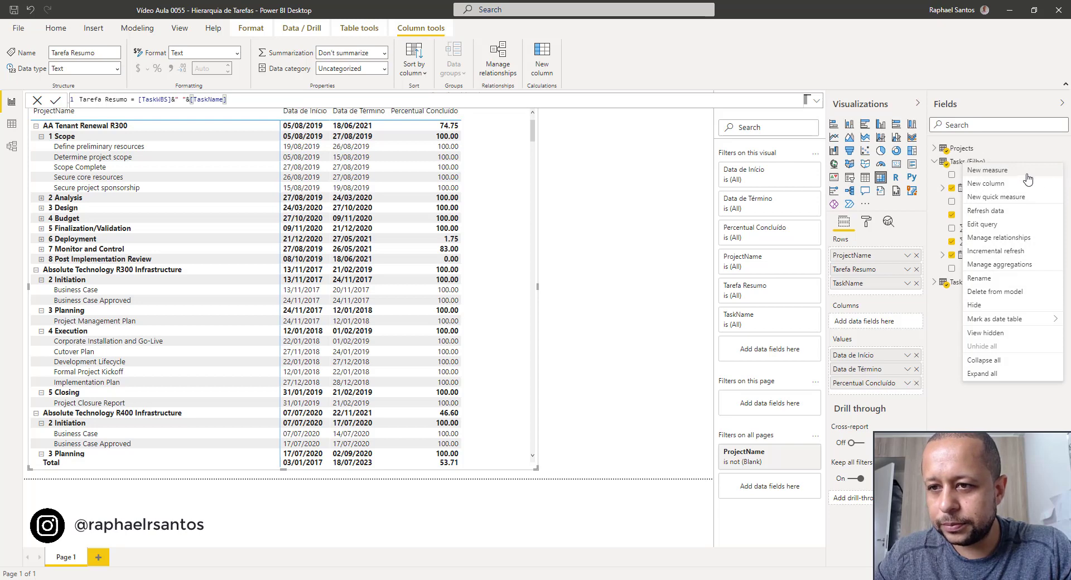
{"action": "left_click", "coordinate": [998, 185]}
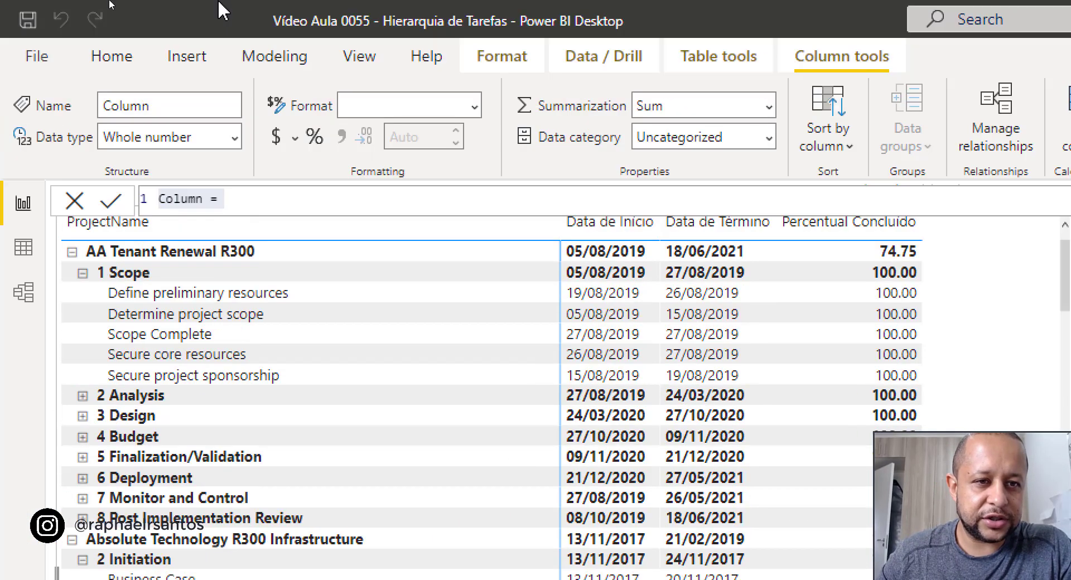
Name the new Tasks (Filho) calculated column "Tarefa Regular" in its formula.
{"action": "left_click", "coordinate": [164, 196]}
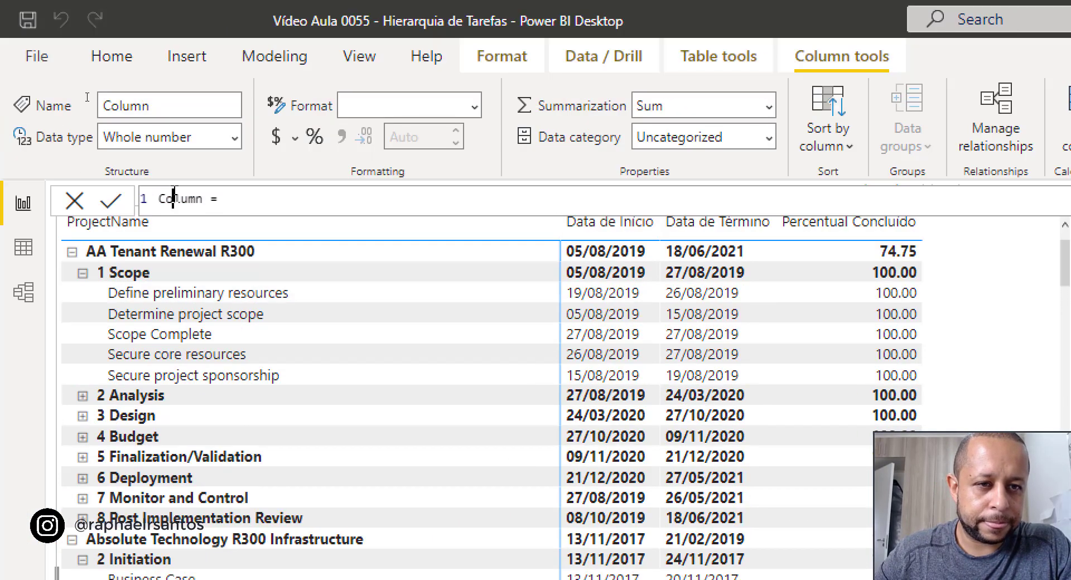
{"action": "key", "text": "shift+Right"}
{"action": "key", "text": "shift+Right"}
{"action": "key", "text": "shift+Right"}
{"action": "key", "text": "shift+Right"}
{"action": "key", "text": "shift+Right"}
{"action": "key", "text": "shift+Right"}
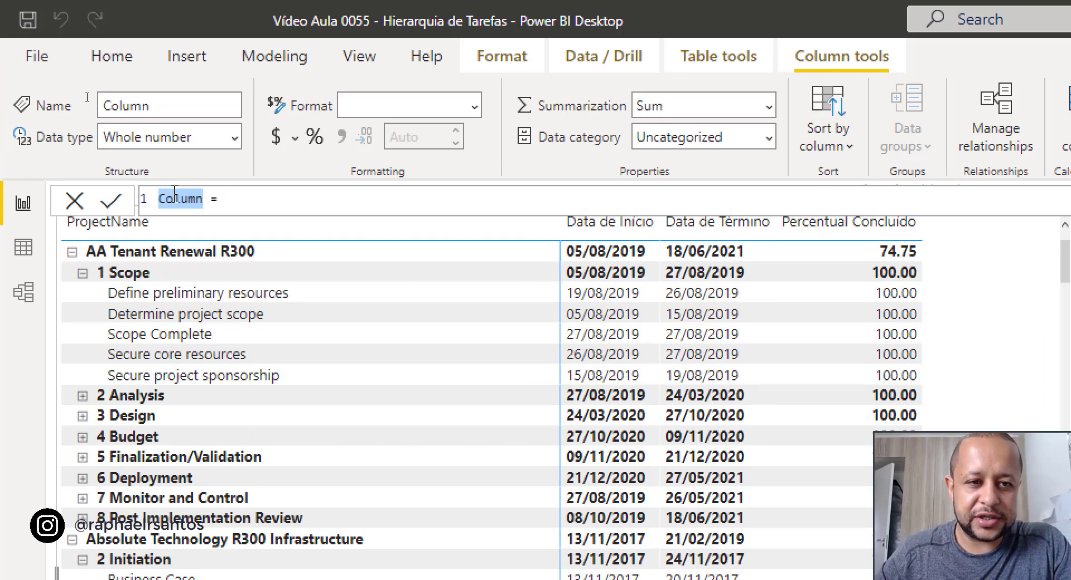
{"action": "type", "text": "Tarefa Regul"}
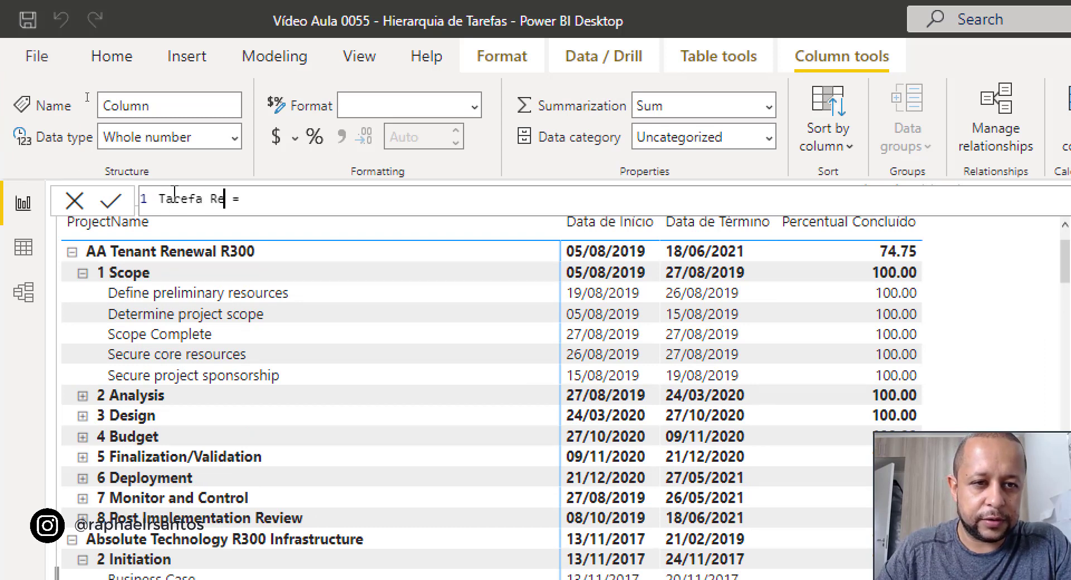
{"action": "type", "text": "ar"}
{"action": "key", "text": "Right"}
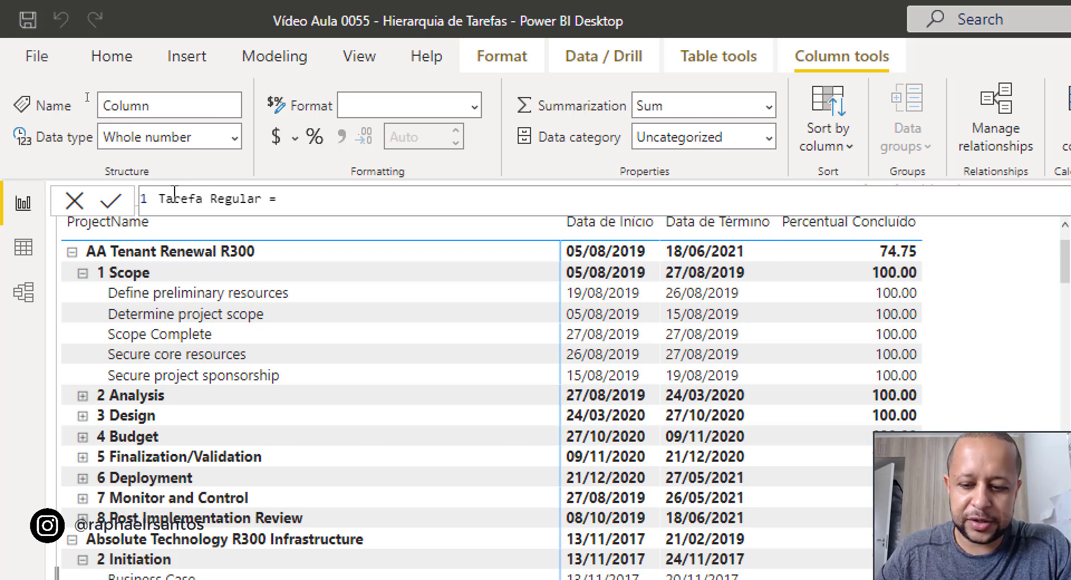
Complete the Tarefa Regular formula as [TaskWBS]&" "&[TaskName] and commit the calculated column.
{"action": "type", "text": "[Task"}
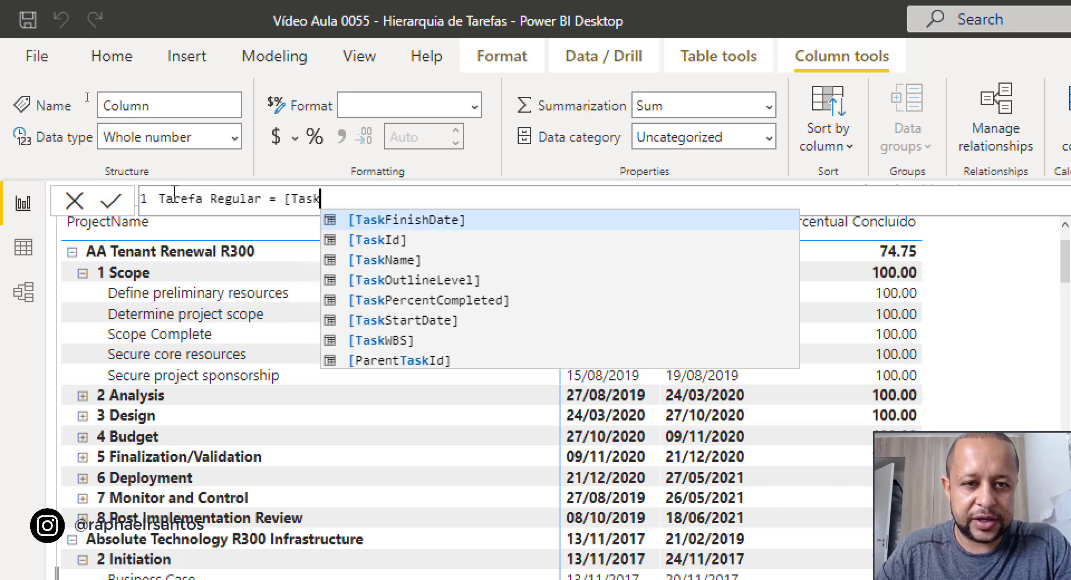
{"action": "type", "text": "WB"}
{"action": "key", "text": "Tab"}
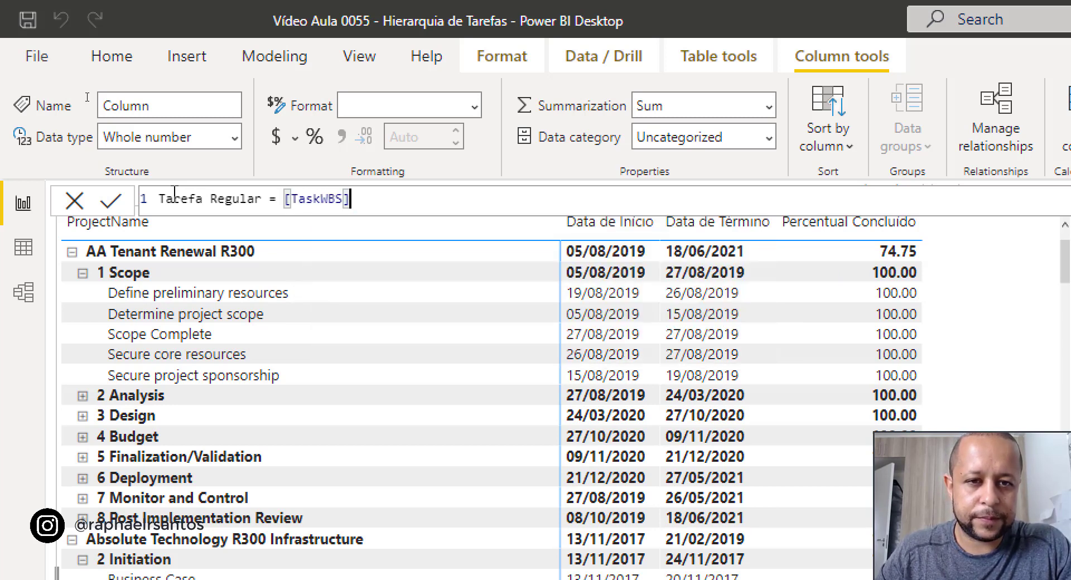
{"action": "type", "text": "&"}
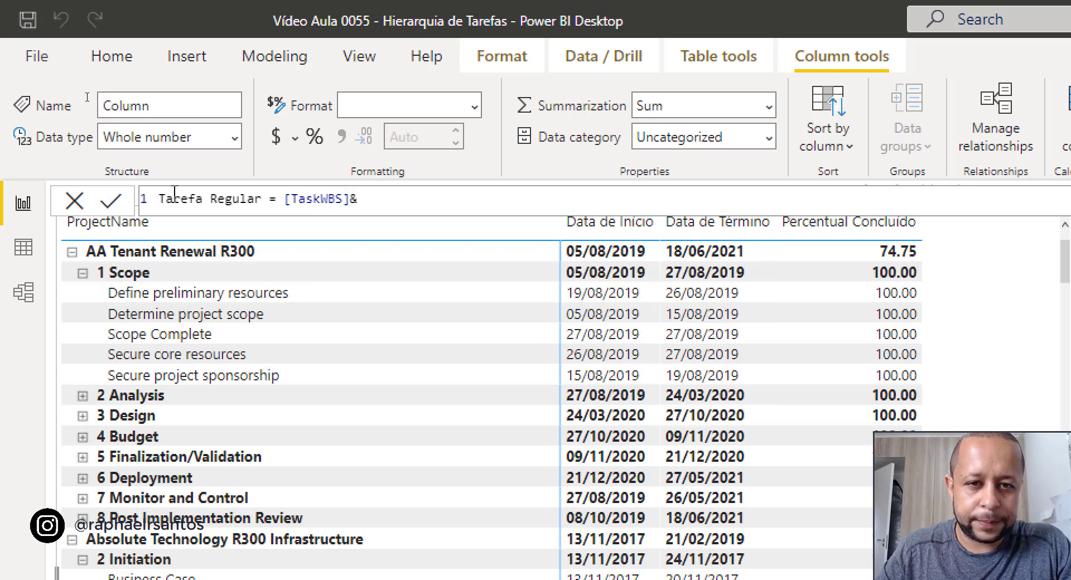
{"action": "type", "text": "\" \""}
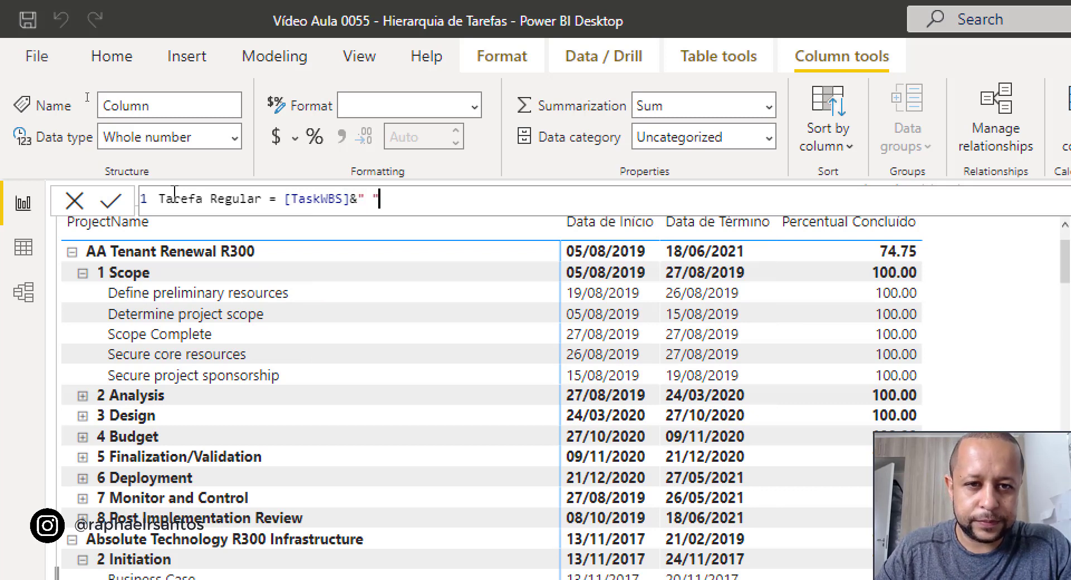
{"action": "type", "text": "&"}
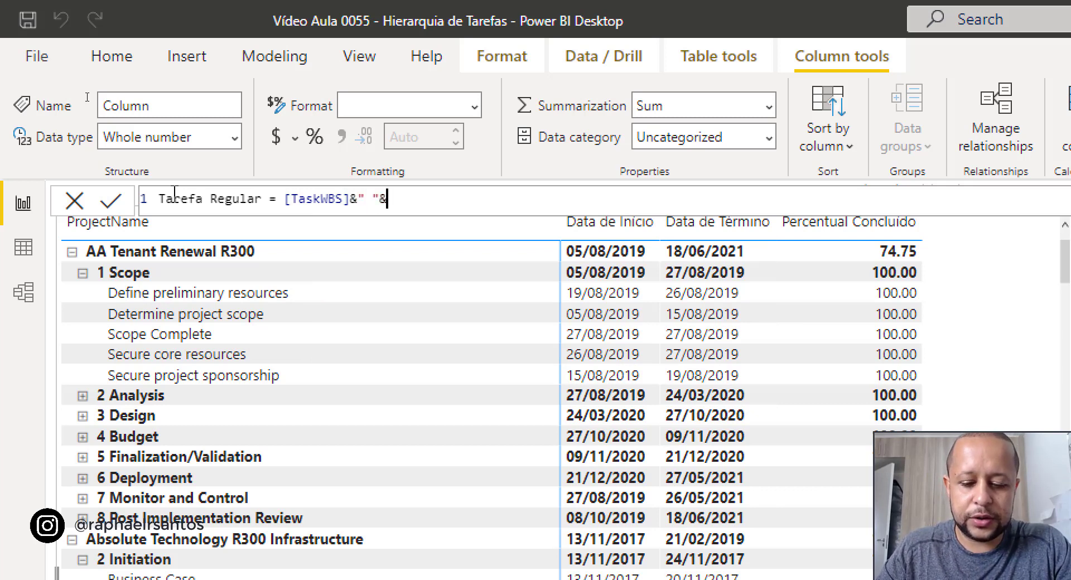
{"action": "type", "text": "["}
{"action": "type", "text": "TaskNam"}
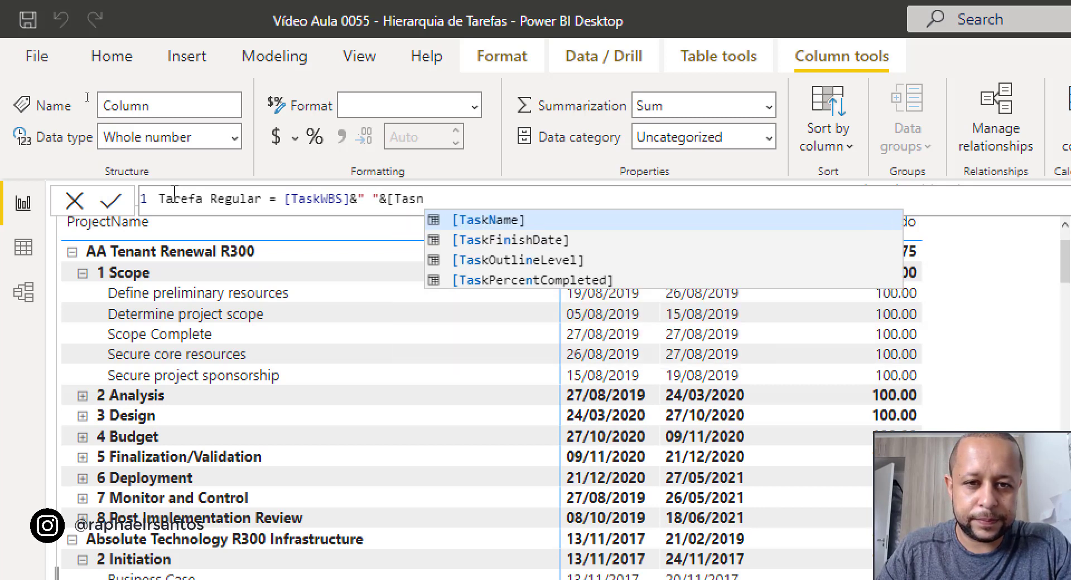
{"action": "key", "text": "Tab"}
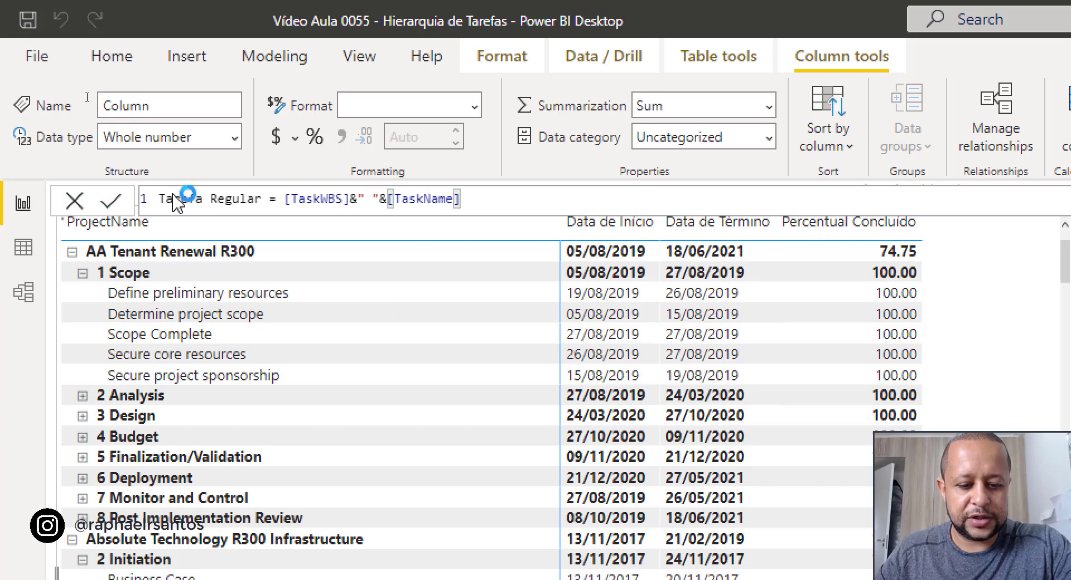
{"action": "key", "text": "Return"}
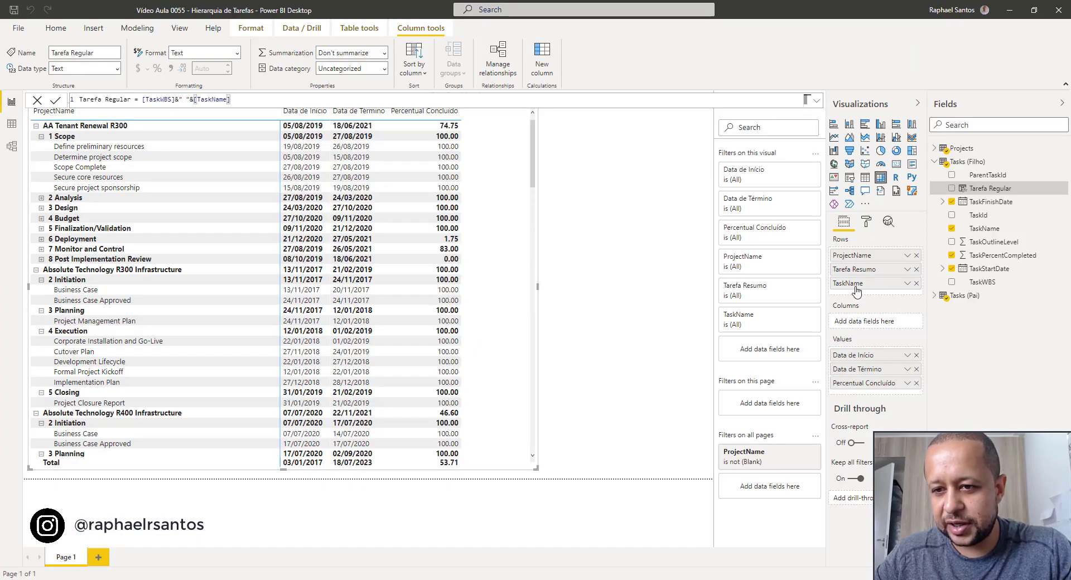
Replace TaskName with Tarefa Regular below Tarefa Resumo in the matrix rows, and expand 1 Scope, 2 Analysis and 3 Design under AA Tenant Renewal R300.
{"action": "left_click", "coordinate": [915, 284]}
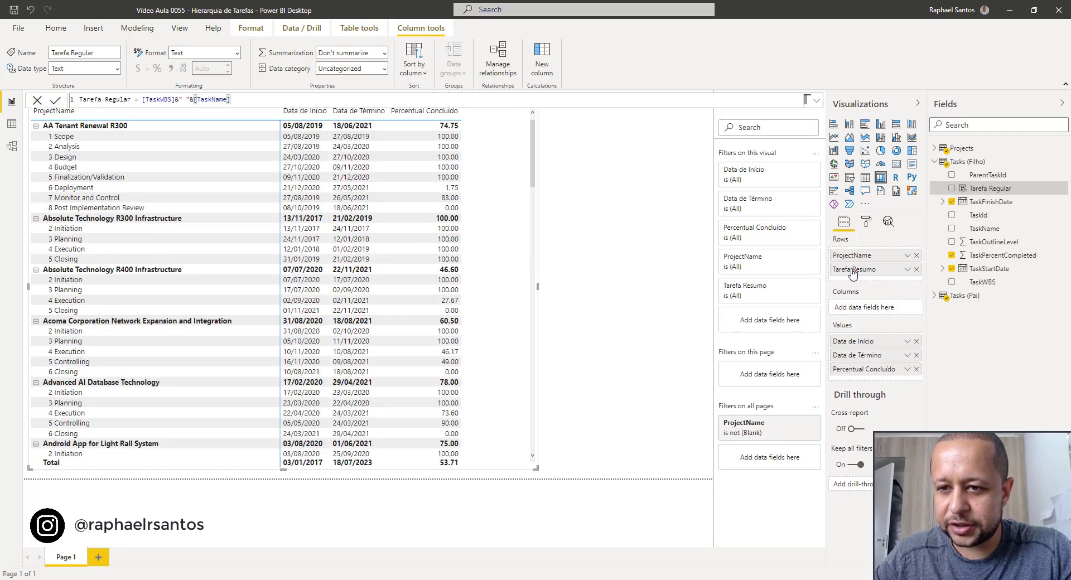
{"action": "left_click_drag", "start_coordinate": [987, 188], "coordinate": [915, 277]}
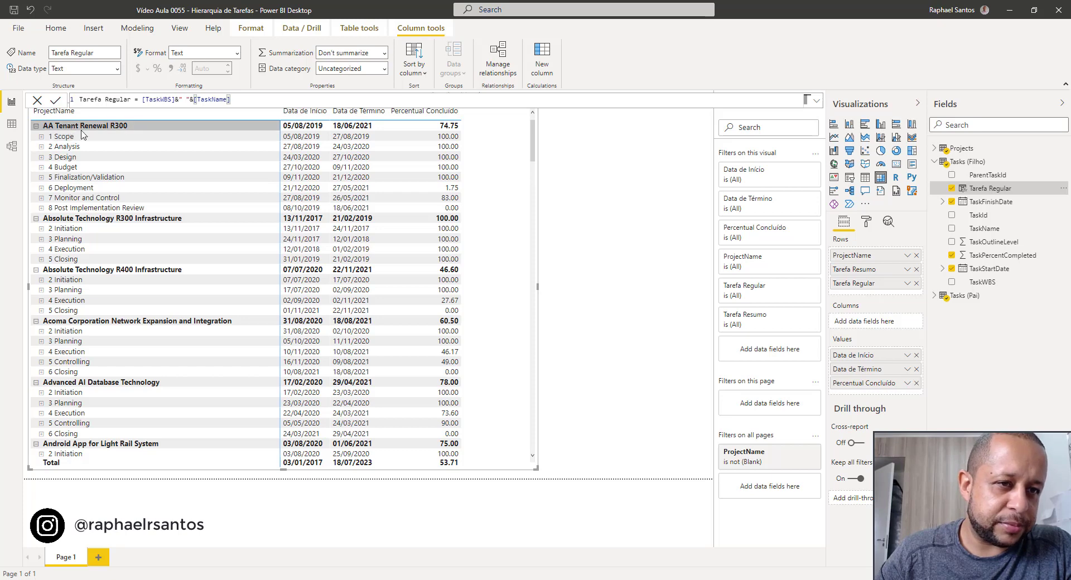
{"action": "left_click", "coordinate": [42, 137]}
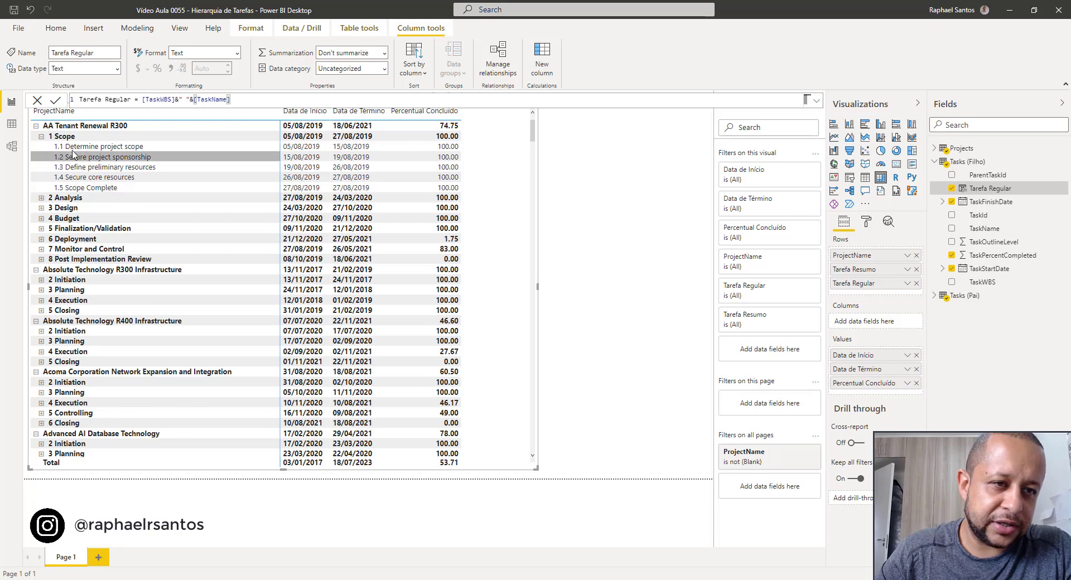
{"action": "left_click", "coordinate": [40, 198]}
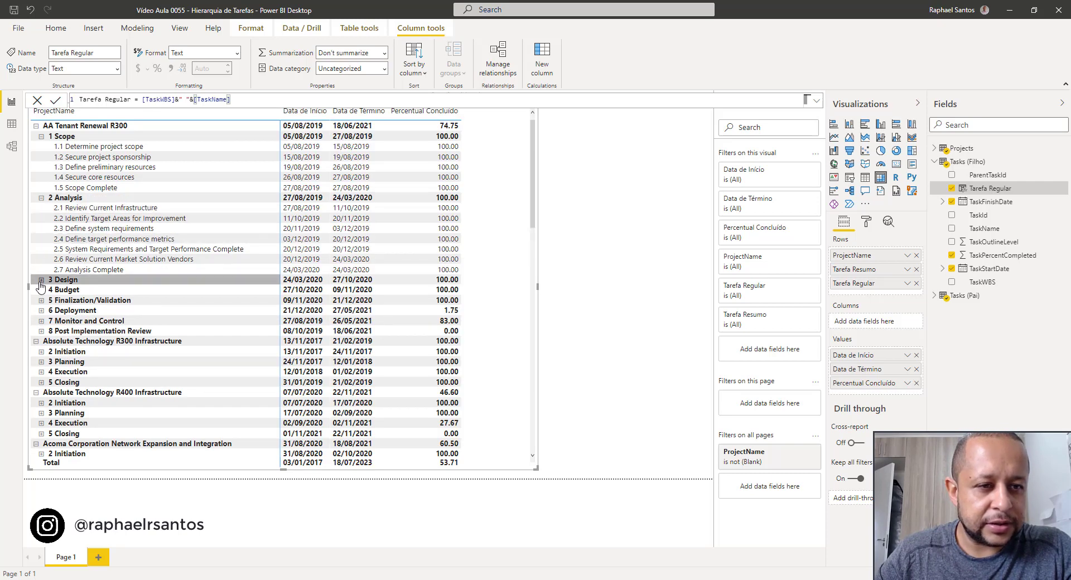
{"action": "left_click", "coordinate": [41, 280]}
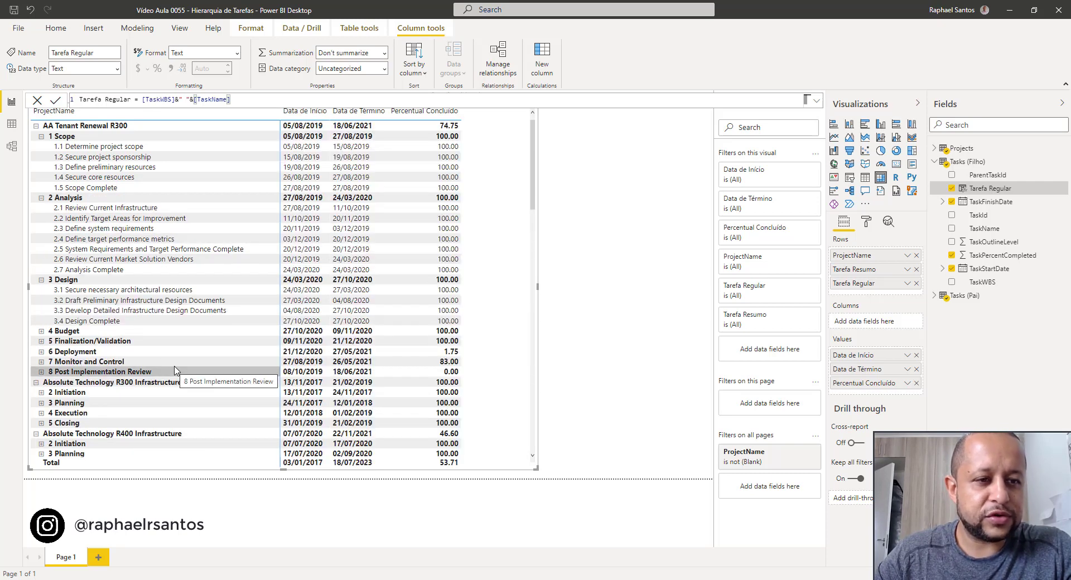